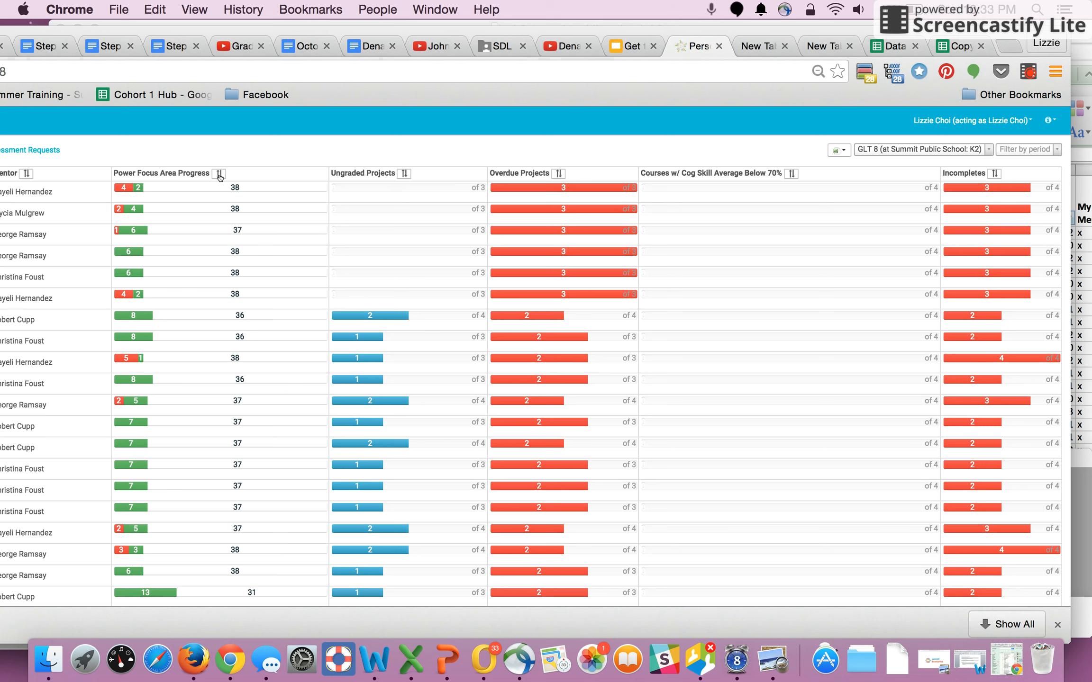
- Sort the mentee dashboard by power focus area progress, then by overdue projects and by courses below 70%
left_click(219, 174)
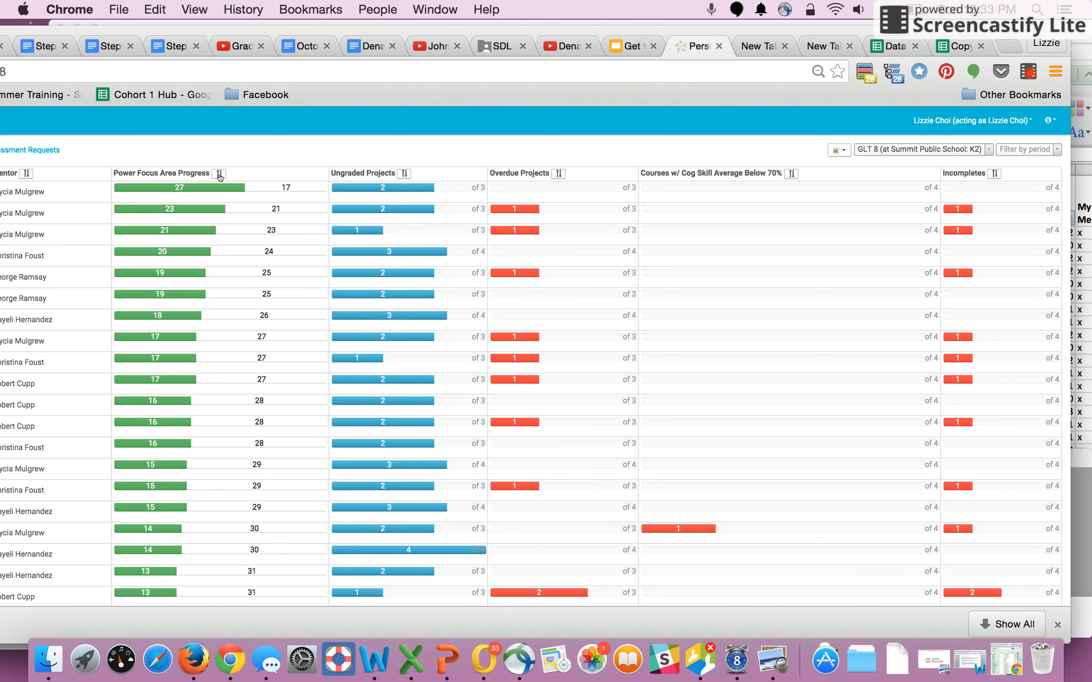
left_click(219, 174)
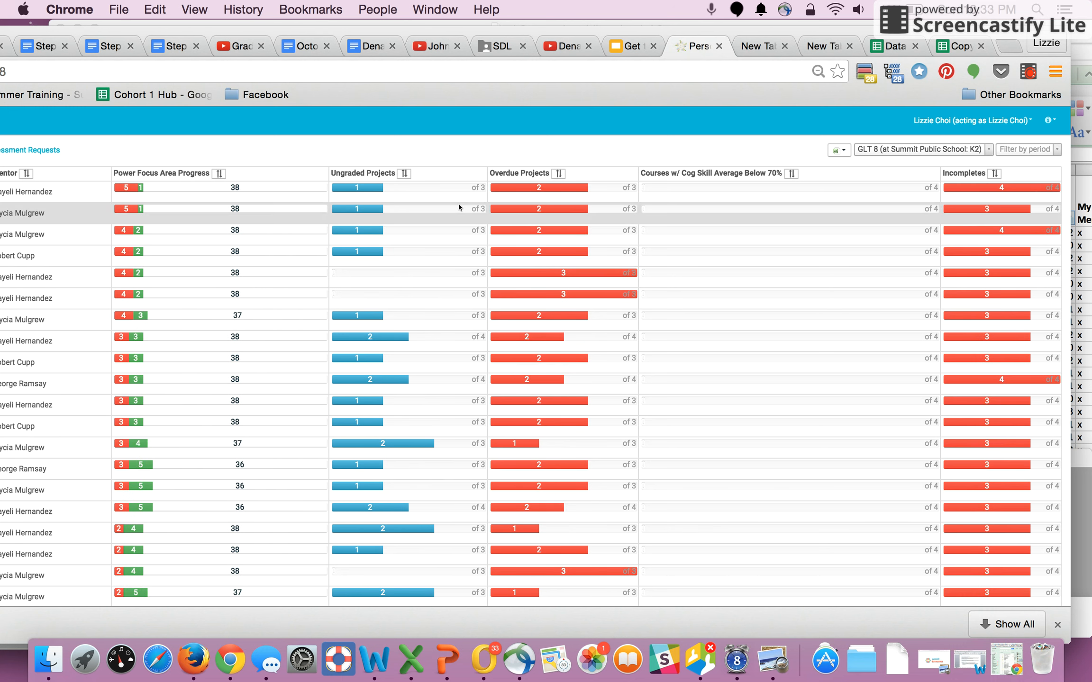
left_click(557, 173)
left_click(557, 174)
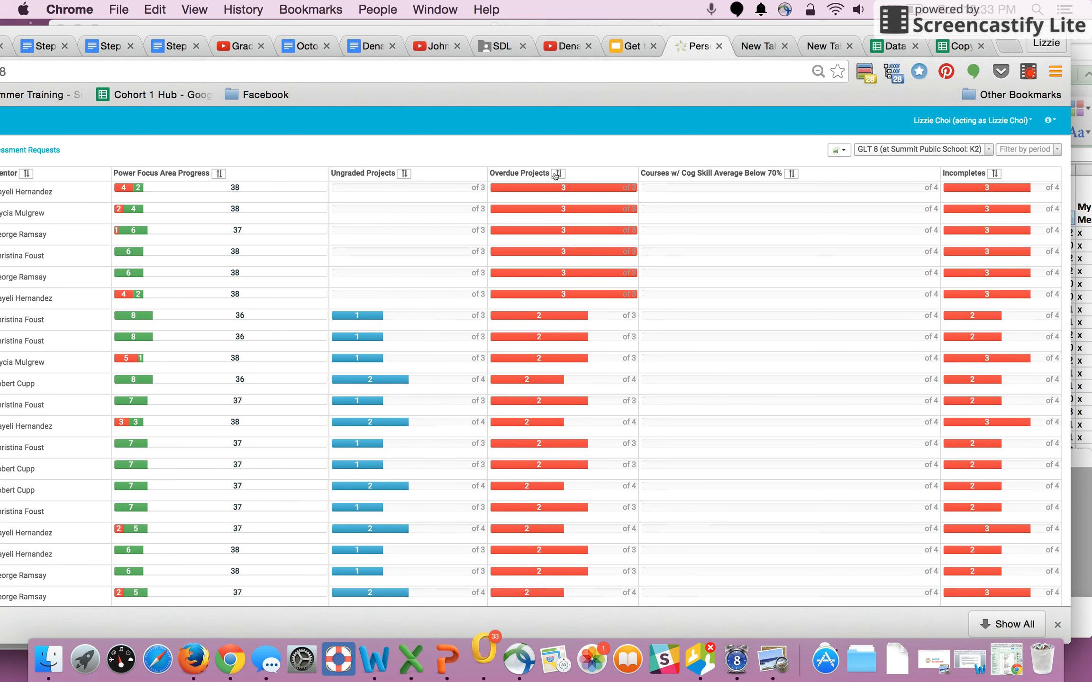
left_click(791, 174)
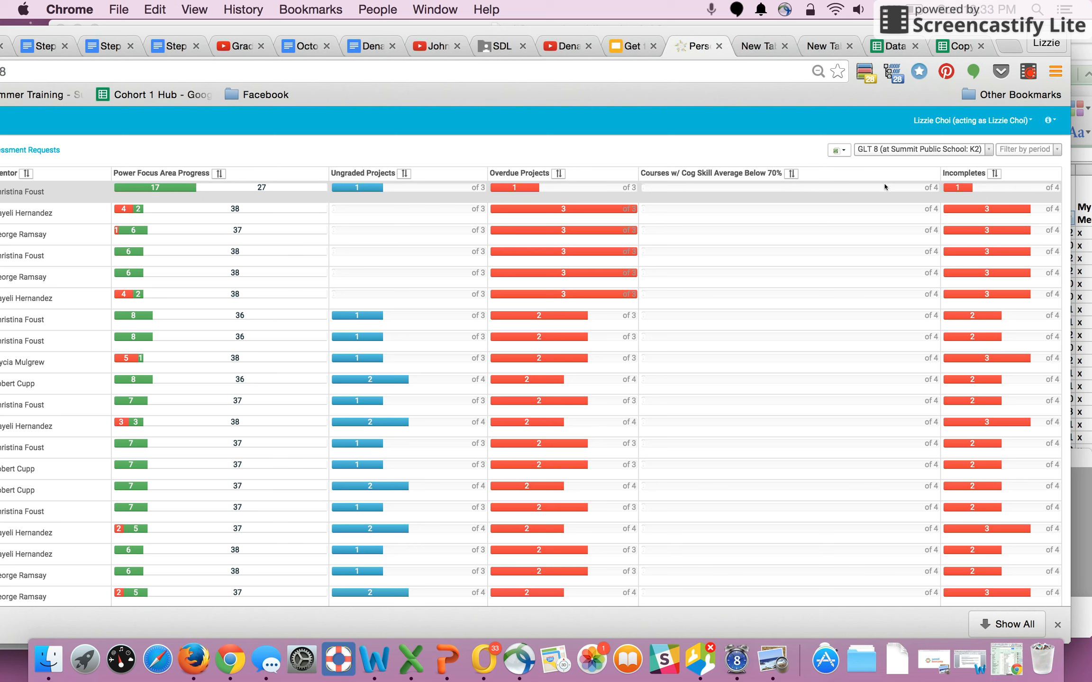
- Export the GLT 8 (at Summit Public School: K2) by-student-by-course data as a CSV and open it in Excel
left_click(845, 151)
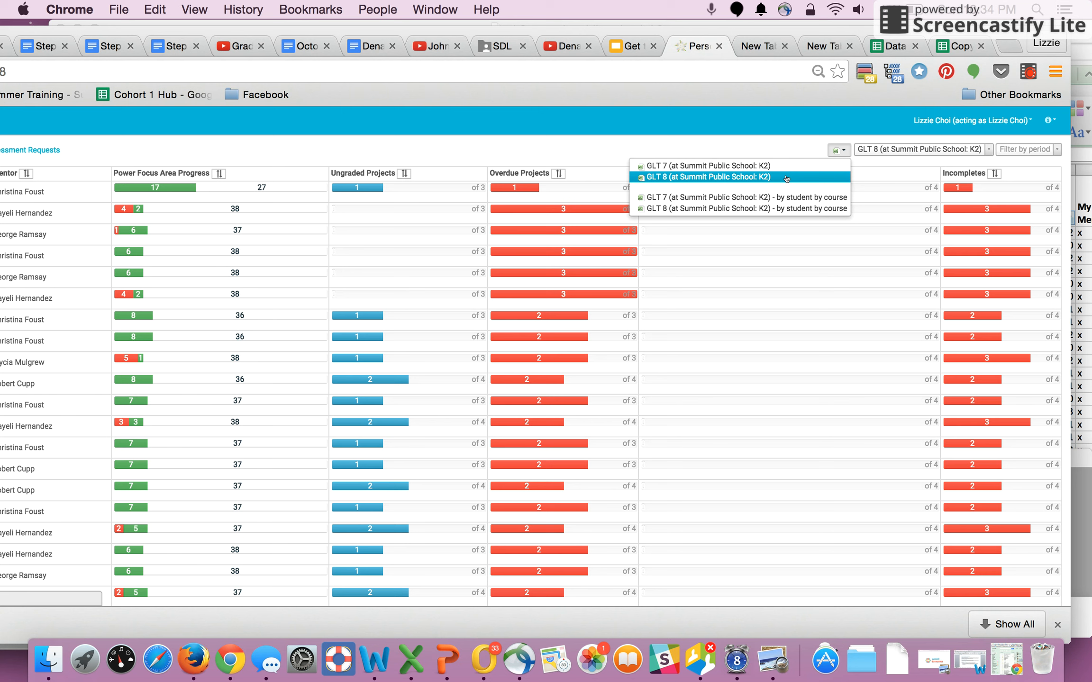
left_click(786, 179)
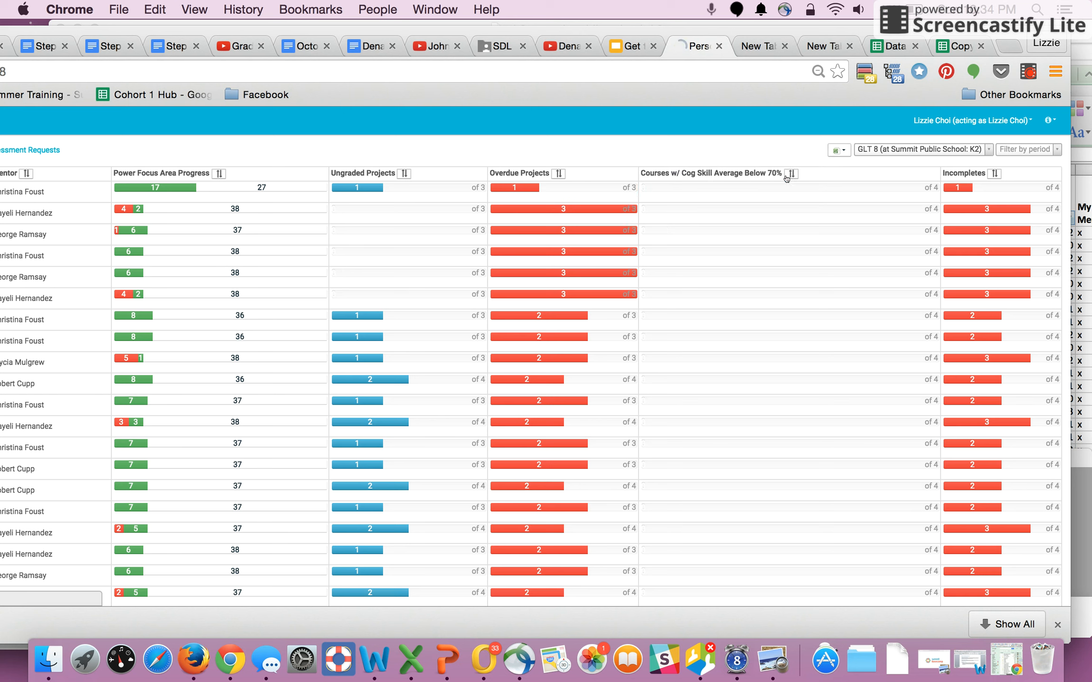
left_click(841, 151)
left_click(836, 207)
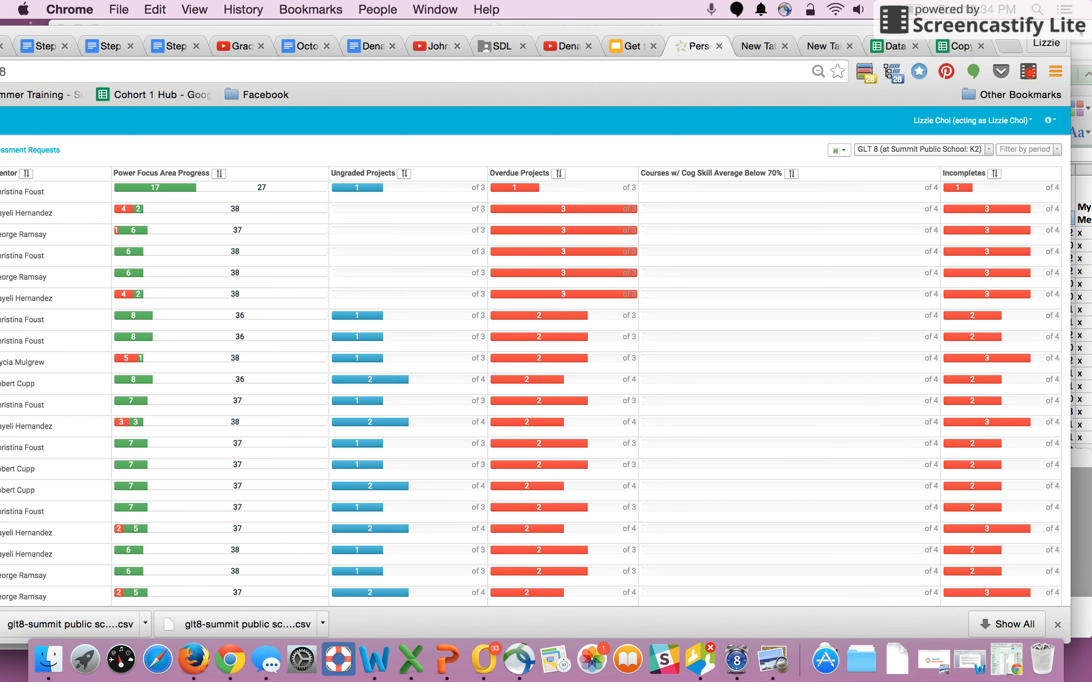
left_click(1081, 33)
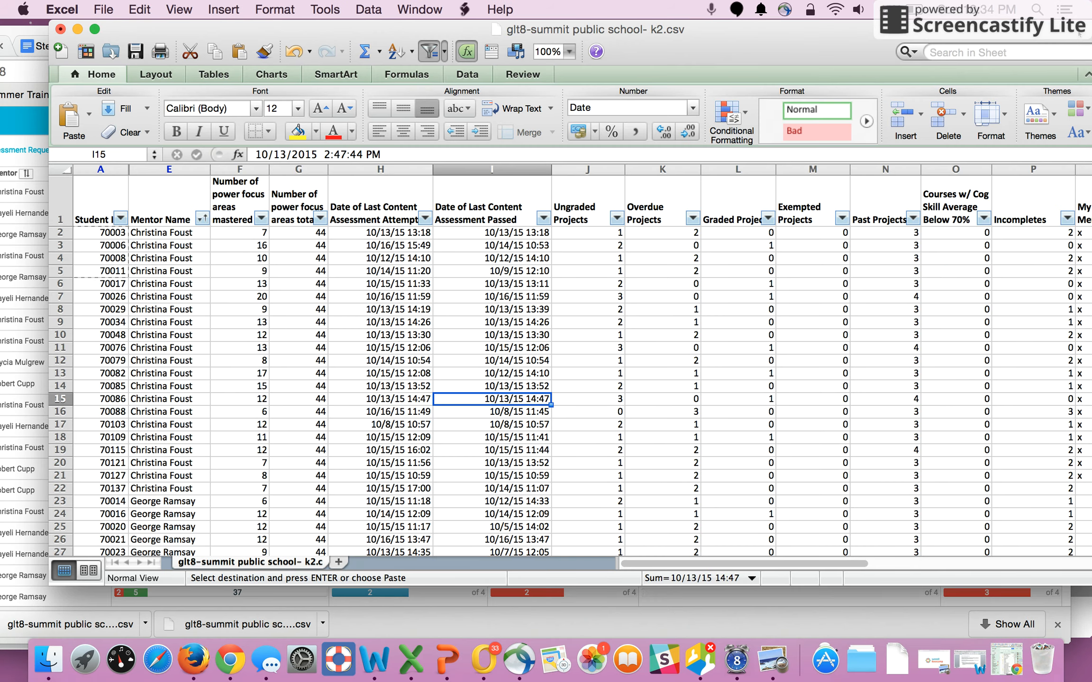
- Try filtering the Mentor Name column to show only the first mentor's students, then clear the filter
left_click(693, 439)
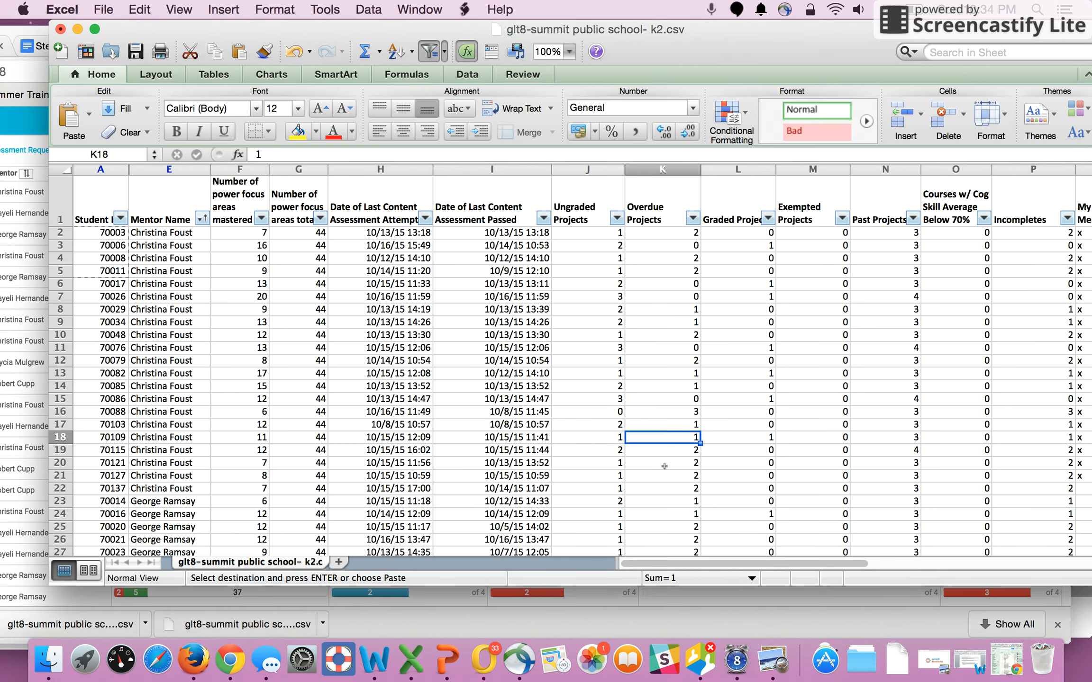
scroll(673, 543, "down", 20)
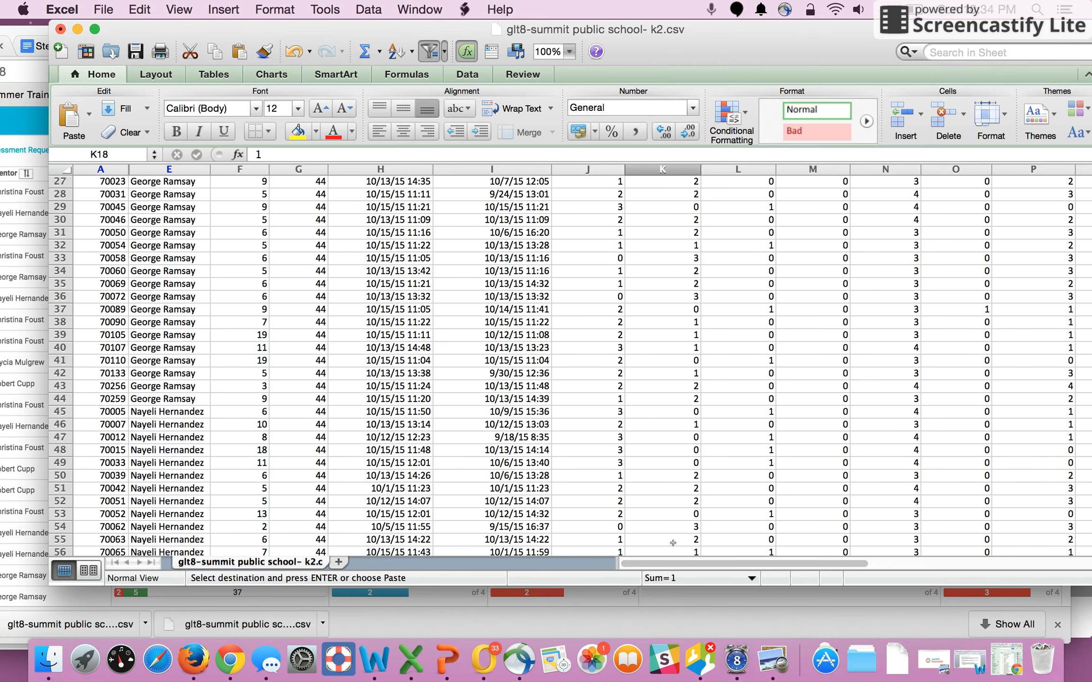
scroll(673, 543, "up", 20)
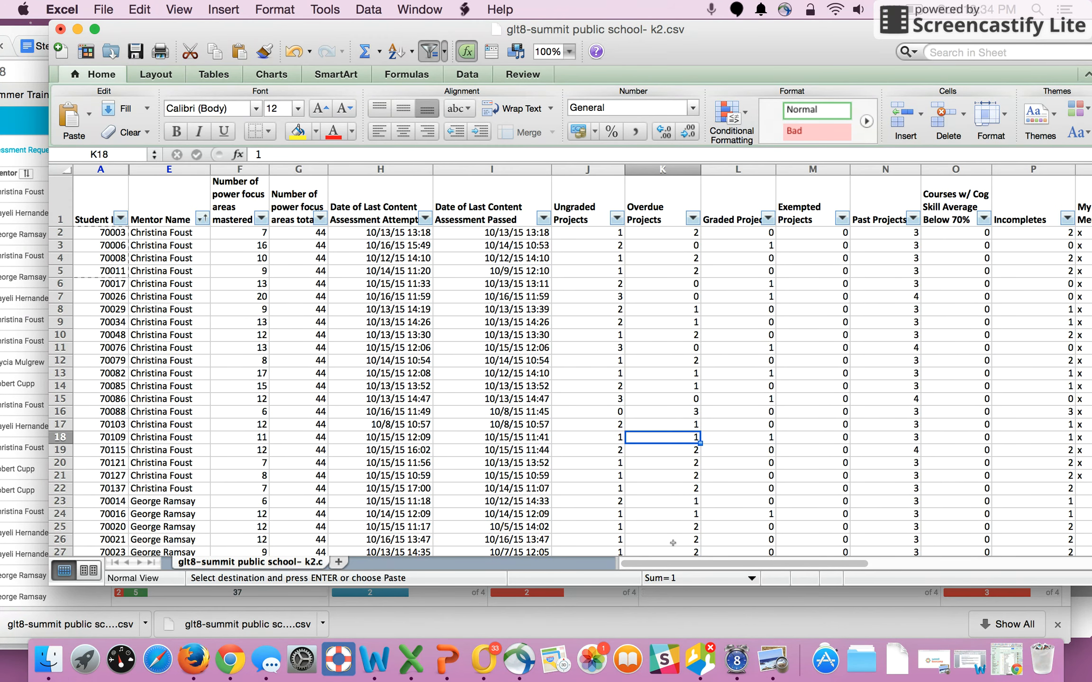
left_click(202, 219)
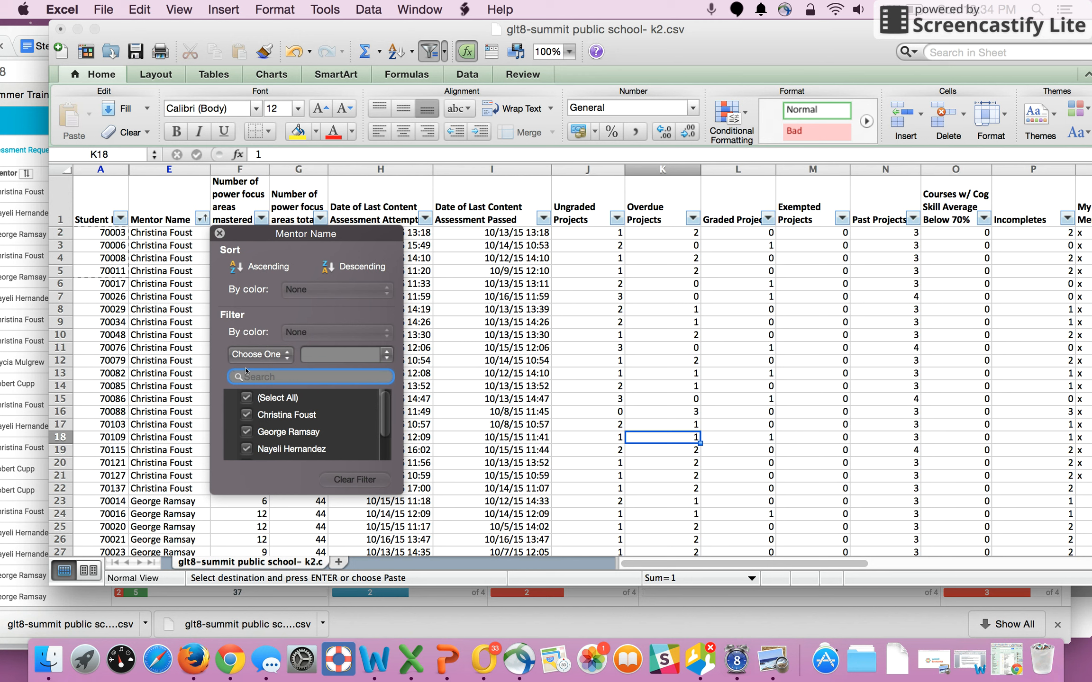
left_click(247, 397)
left_click(247, 414)
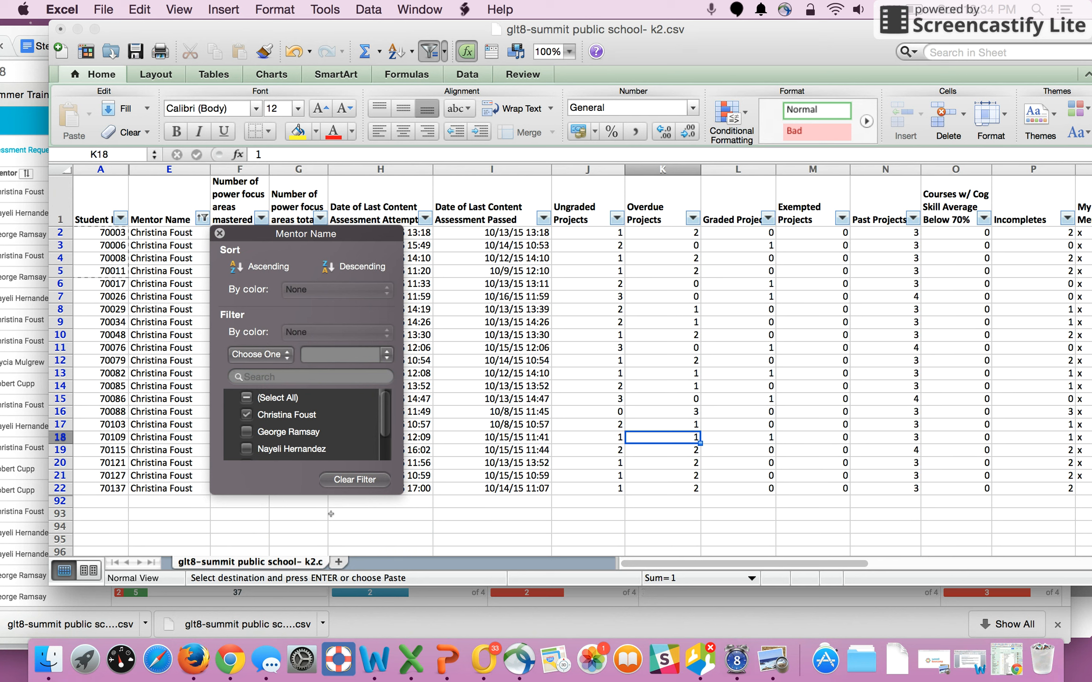
left_click(246, 415)
left_click(335, 480)
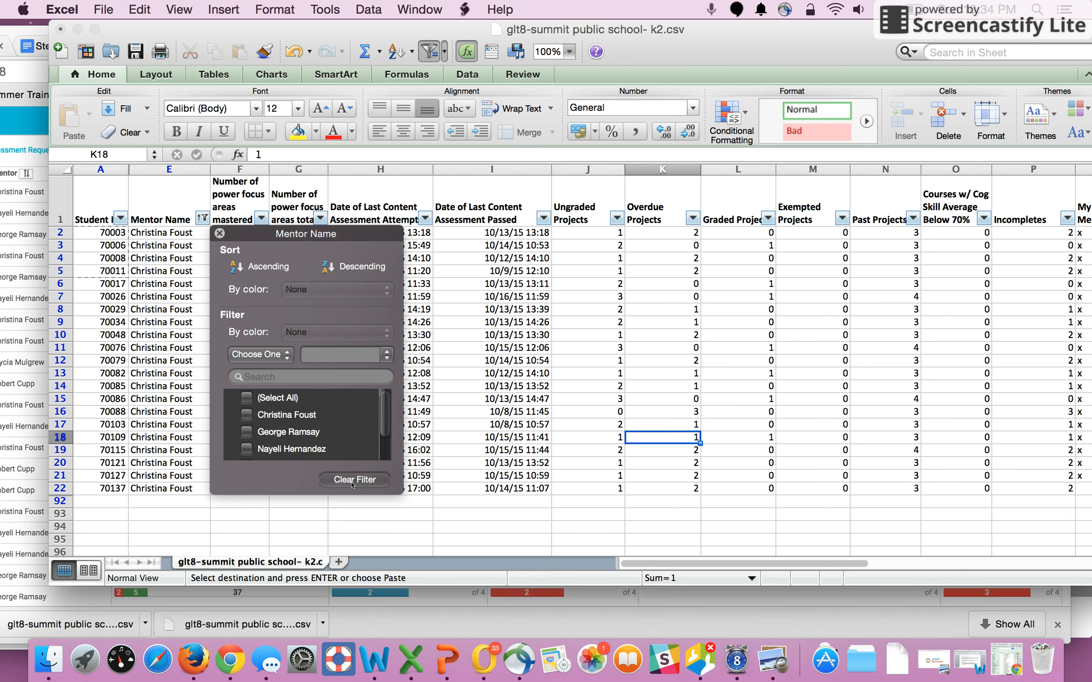
- Move through the first mentor's rows and columns to review their project and incomplete values
left_click(488, 320)
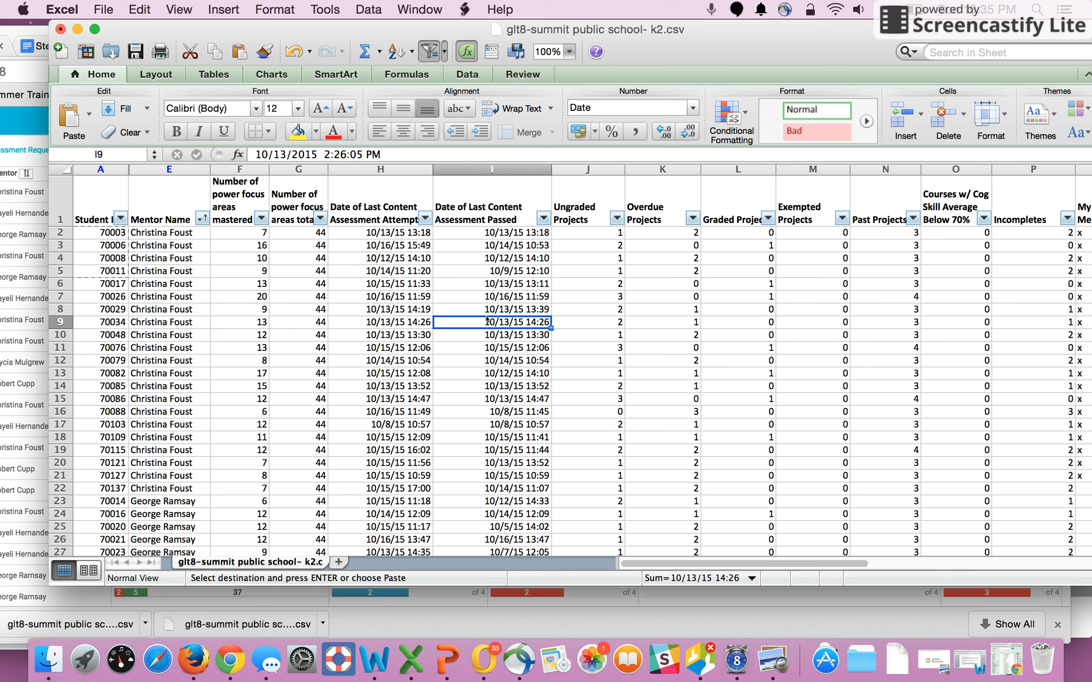
key("Right")
key("Right")
key("Right")
key("Right")
key("Right")
key("Right")
key("Right")
key("Right")
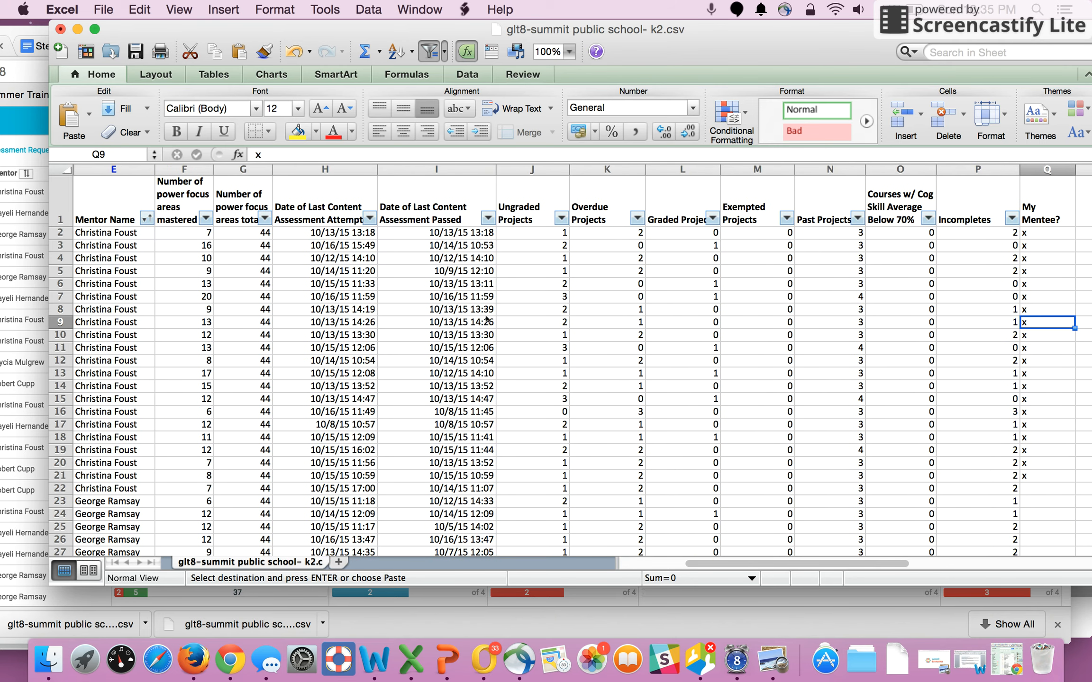
key("Left")
key("Left")
key("Up")
key("Up")
key("Up")
key("Up")
key("Up")
key("Up")
key("Up")
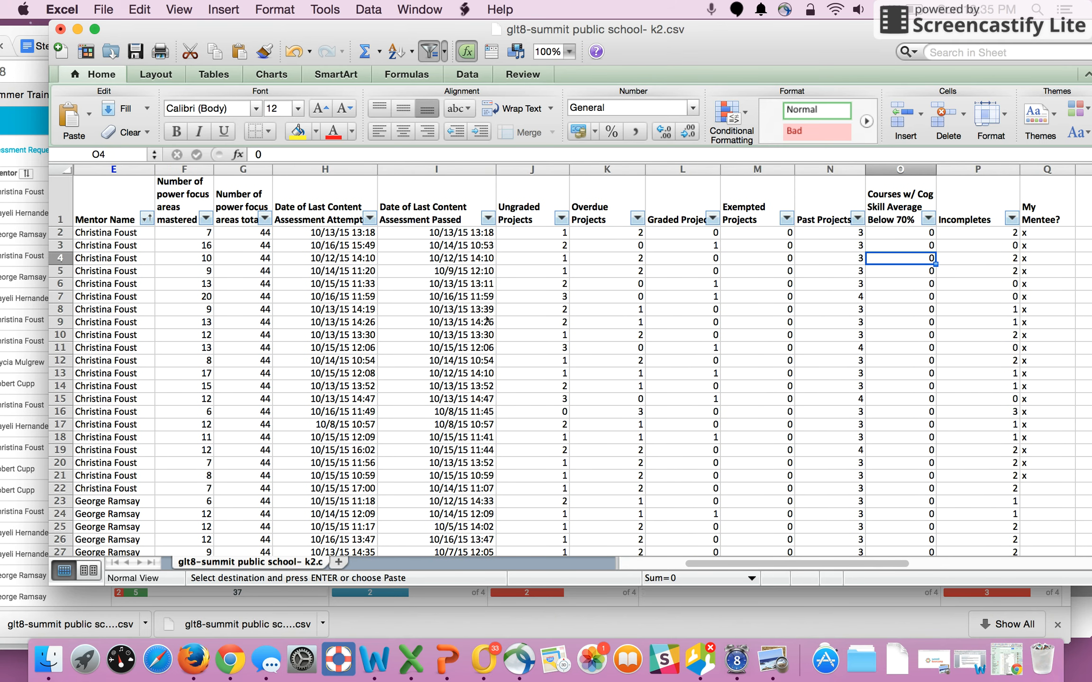
key("Right")
key("Right")
key("Left")
key("Left")
key("Left")
key("Left")
key("Left")
key("Left")
key("Left")
key("Left")
key("Left")
key("Left")
key("Left")
key("Left")
key("Left")
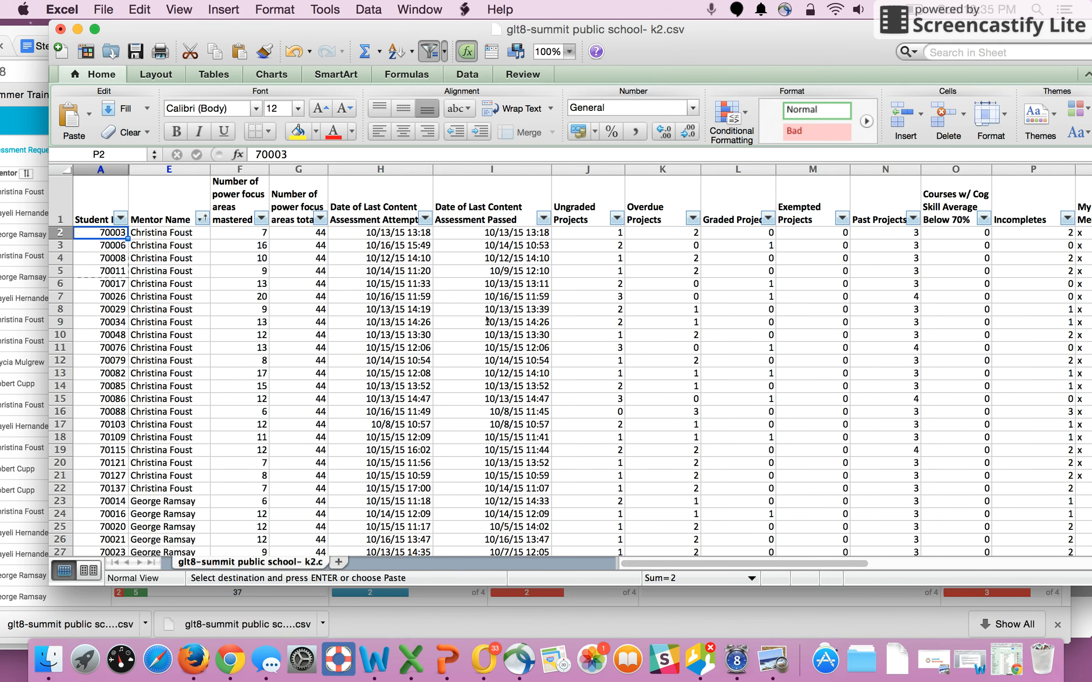
key("Right")
key("Right")
key("Right")
key("Right")
key("Right")
key("Right")
key("Right")
key("Right")
key("Right")
key("Right")
key("Right")
key("Right")
key("Right")
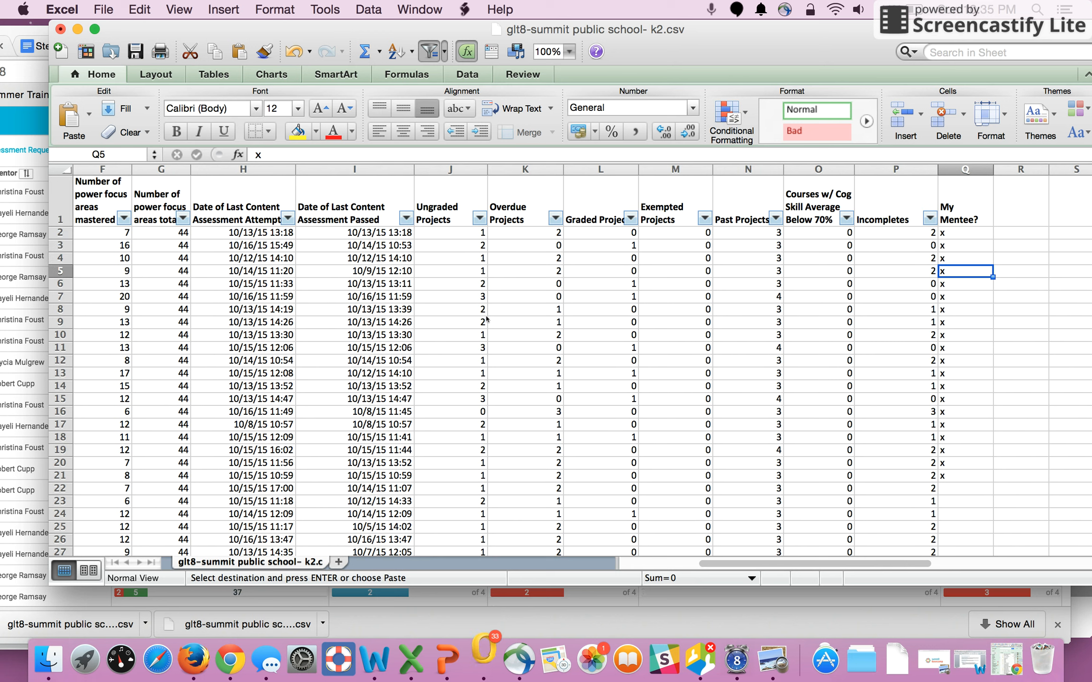
key("Escape")
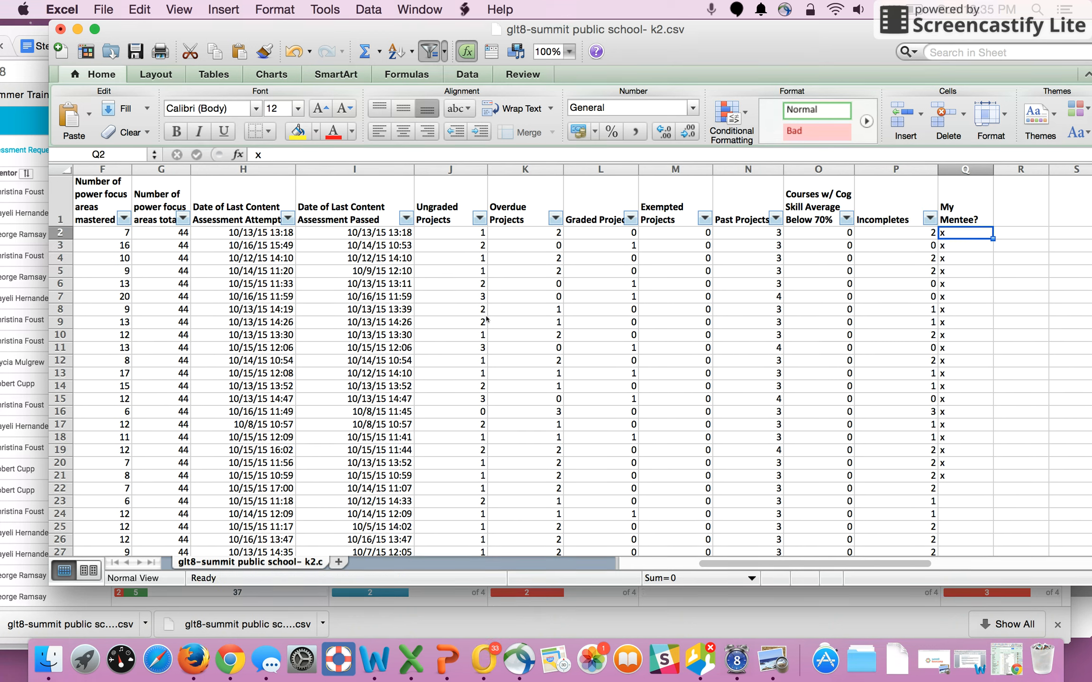
- Mark each of the first mentor's students with an x in the My Mentee? column down to row 22
key("Up")
key("Down")
key("Down")
key("Up")
key("Up")
key("Down")
type("x")
key("Return")
type("x")
key("Return")
type("x")
key("Return")
key("Return")
key("Return")
key("Return")
key("Return")
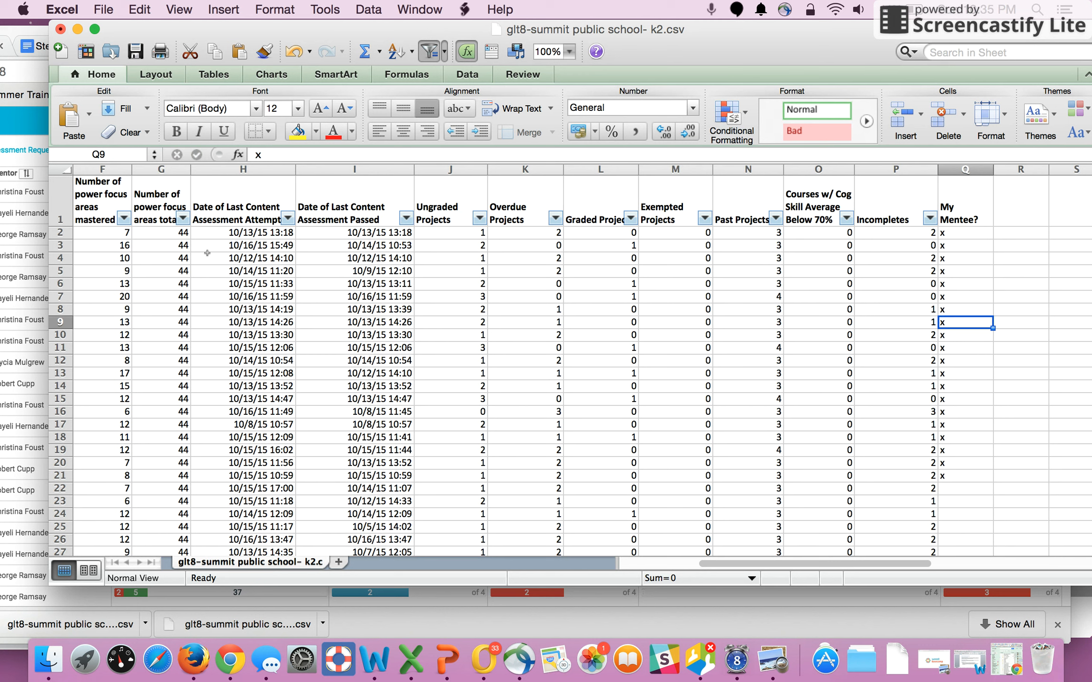
key("Return")
key("Return")
key("Return")
key("Return")
key("Return")
key("Return")
key("Return")
key("Return")
key("Return")
key("Return")
key("Return")
key("Return")
key("Return")
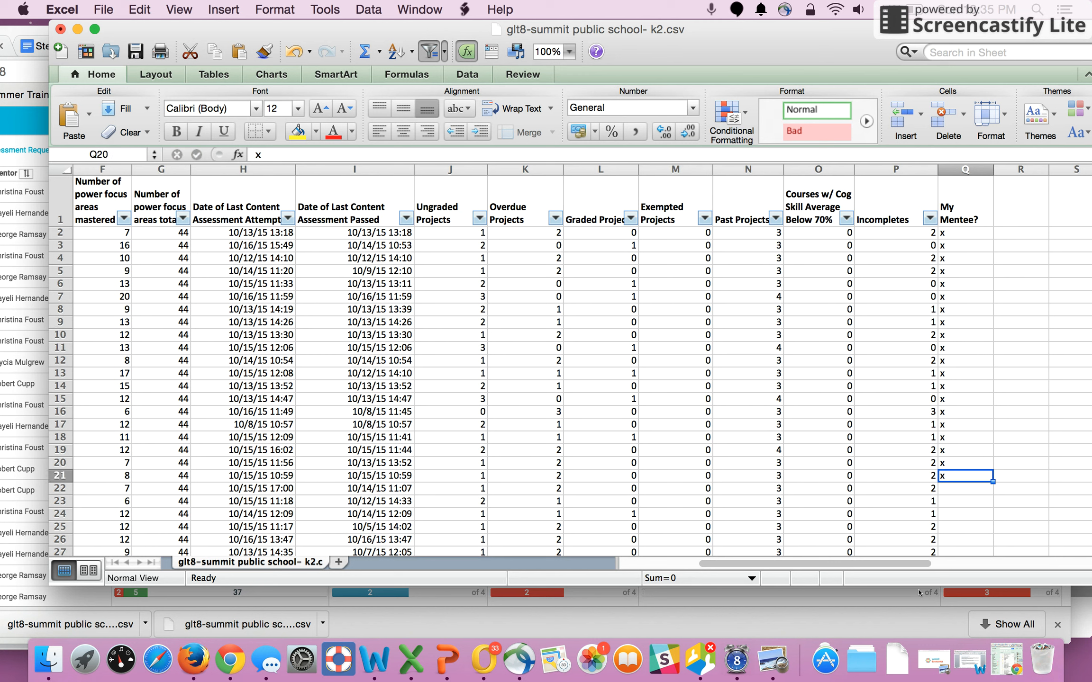
type("x")
- Delete rows 23 through 102, removing every student who belongs to the other mentors
key("Left")
key("Left")
key("Left")
key("Left")
key("Left")
key("Left")
key("Left")
key("Left")
key("Left")
key("Left")
key("Left")
key("Left")
key("Left")
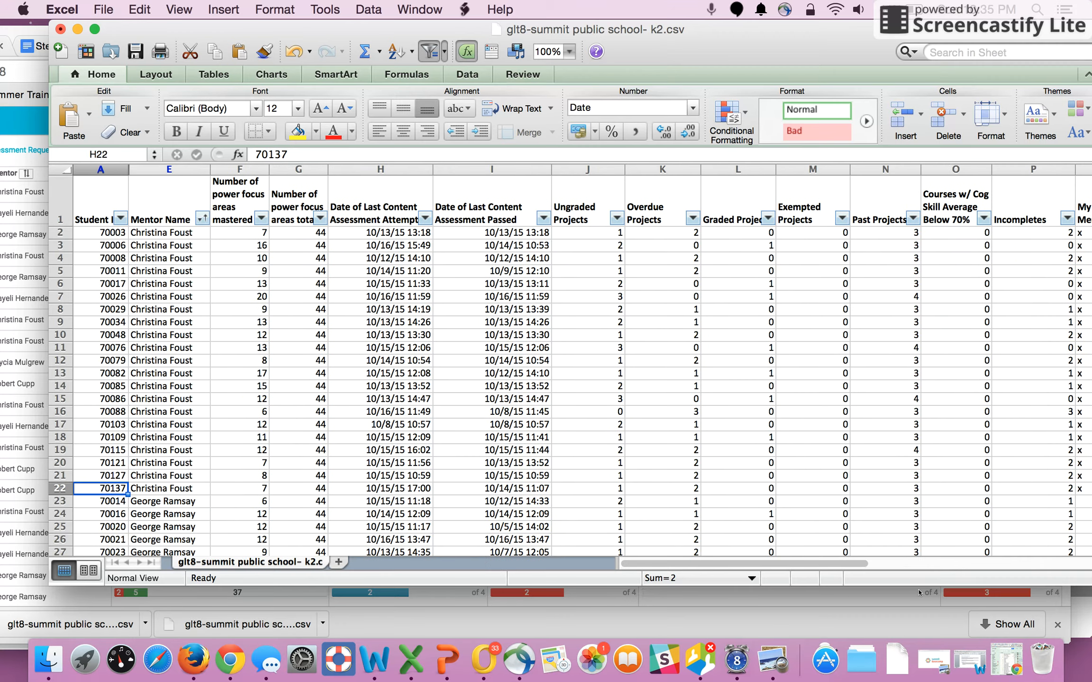
key("Right")
key("Right")
key("Right")
key("Right")
key("Right")
key("Right")
key("Right")
key("Right")
key("Right")
key("Right")
key("Right")
key("Right")
key("Right")
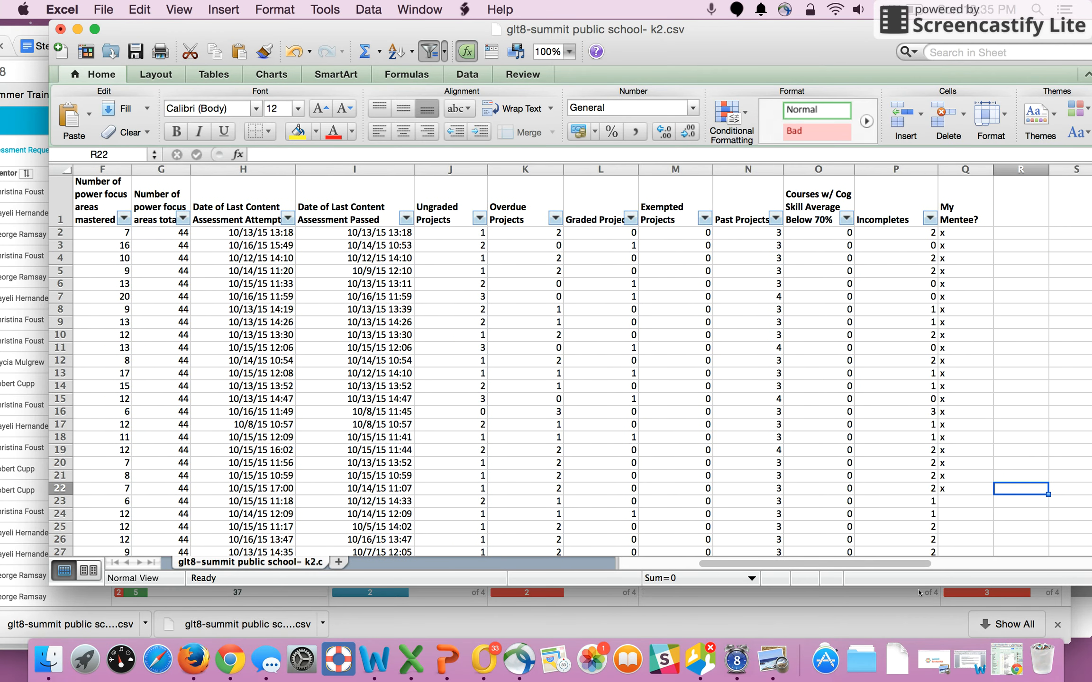
key("Left")
key("Left")
key("Left")
key("Left")
key("Left")
key("Left")
key("Left")
key("Left")
key("Left")
key("Left")
key("Left")
key("Left")
key("Left")
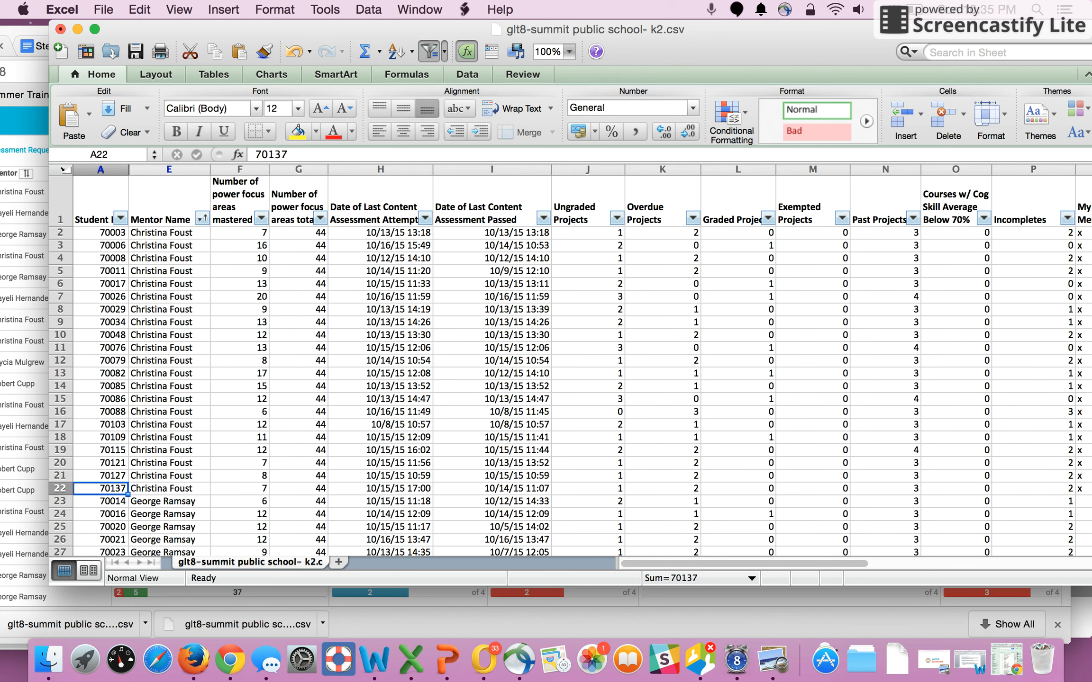
left_click(55, 501)
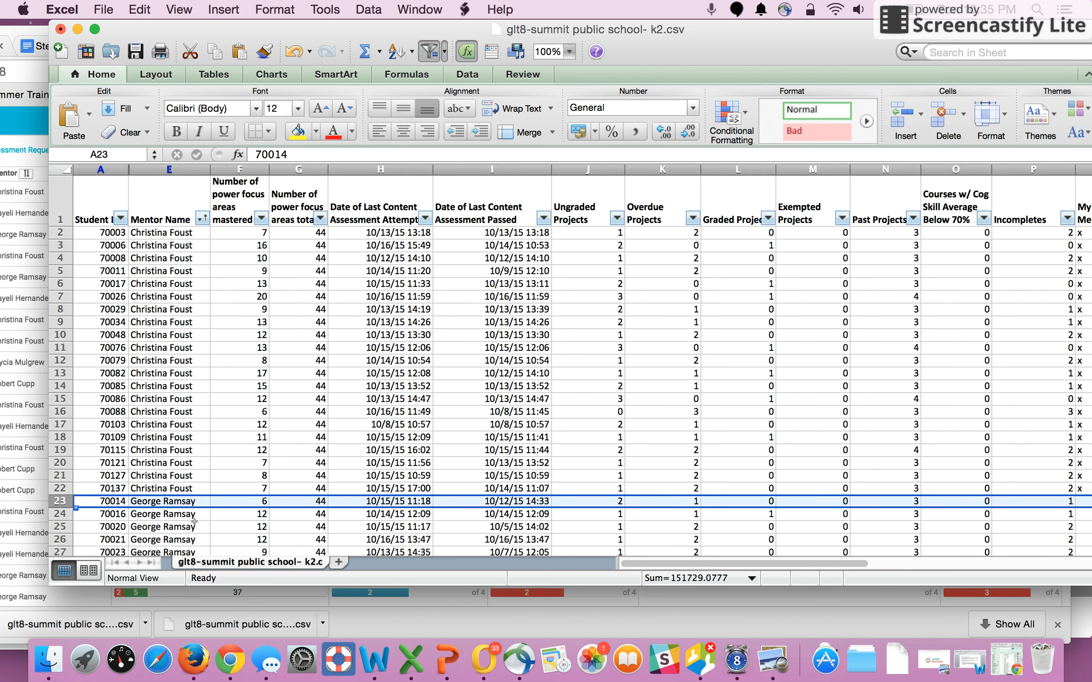
scroll(194, 522, "down", 6)
scroll(194, 522, "down", 15)
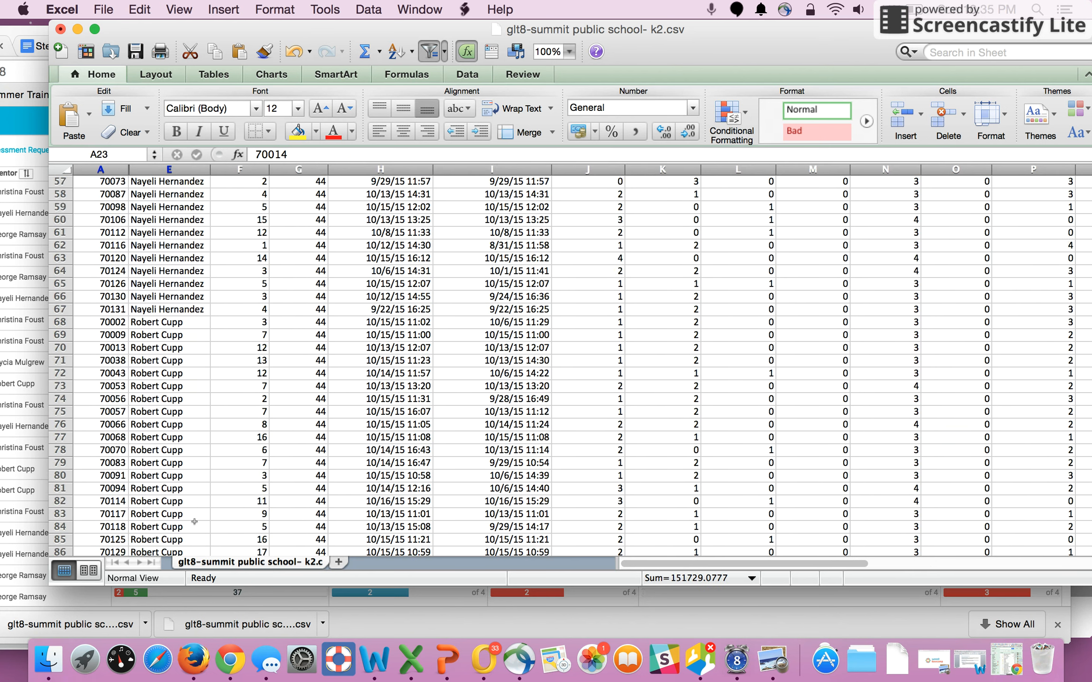
scroll(194, 521, "up", 1)
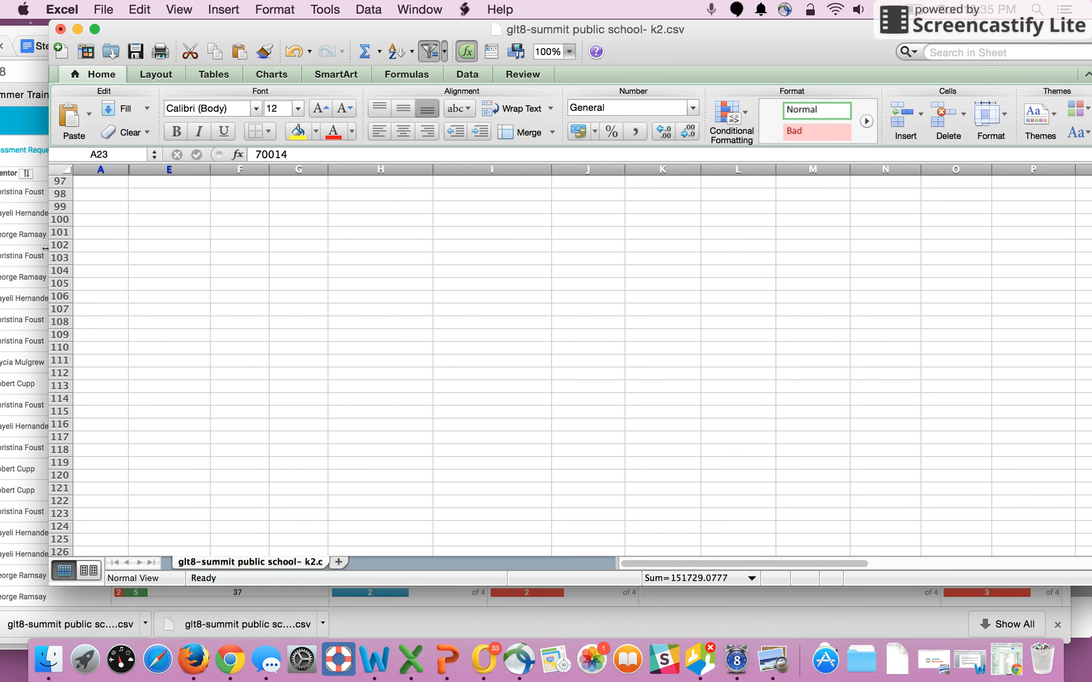
left_click(61, 246, "shift")
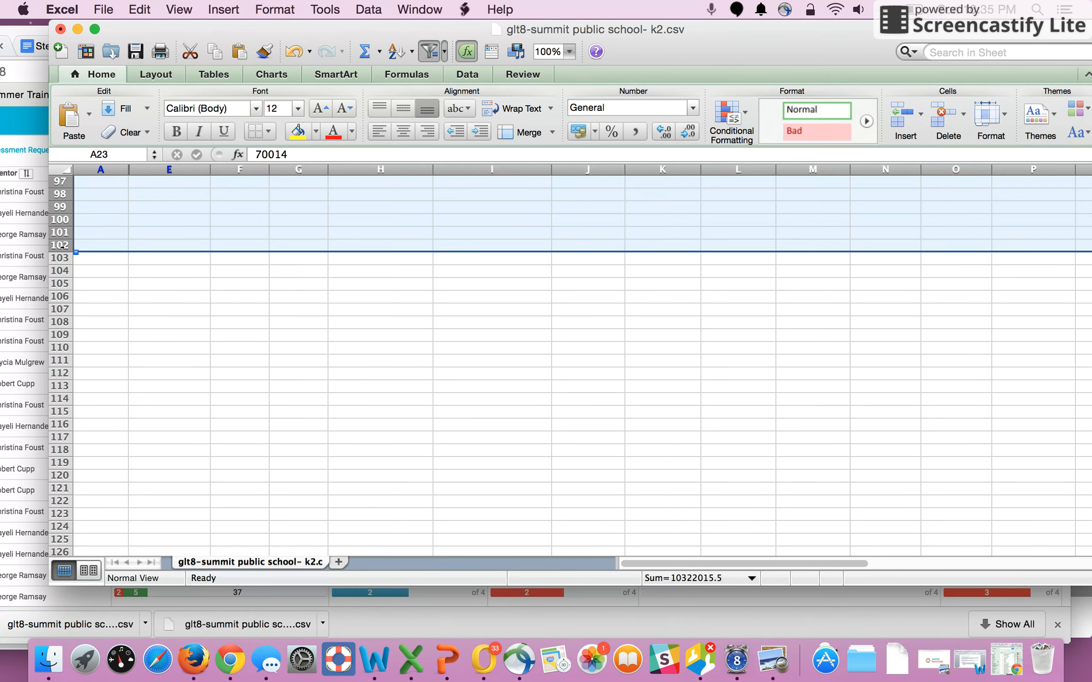
right_click(62, 246)
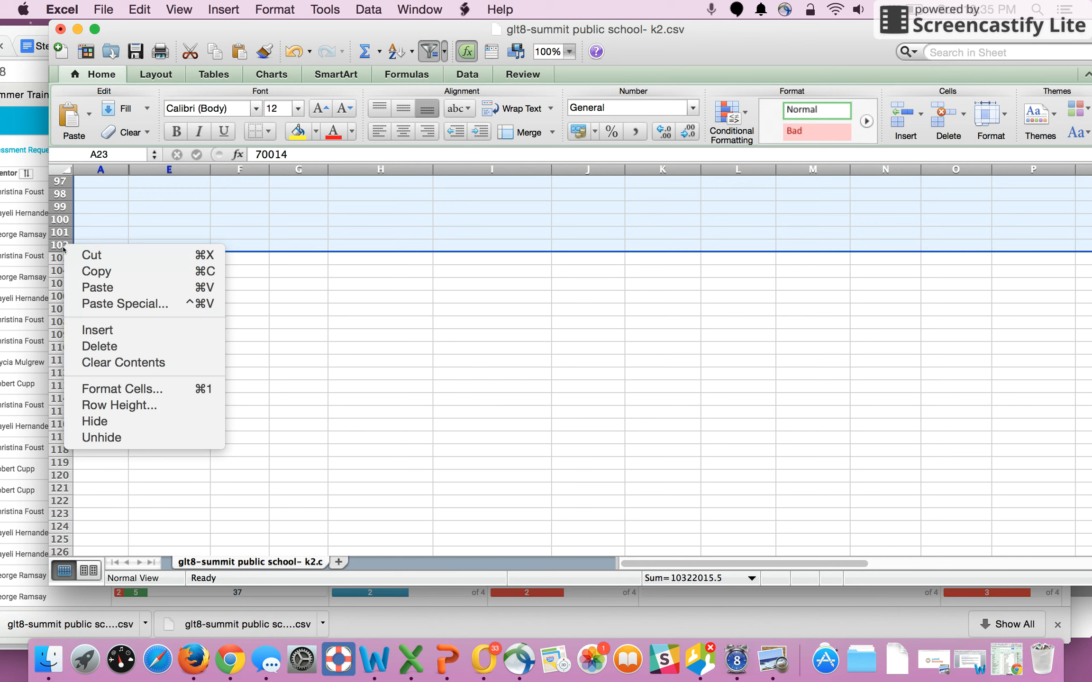
left_click(136, 347)
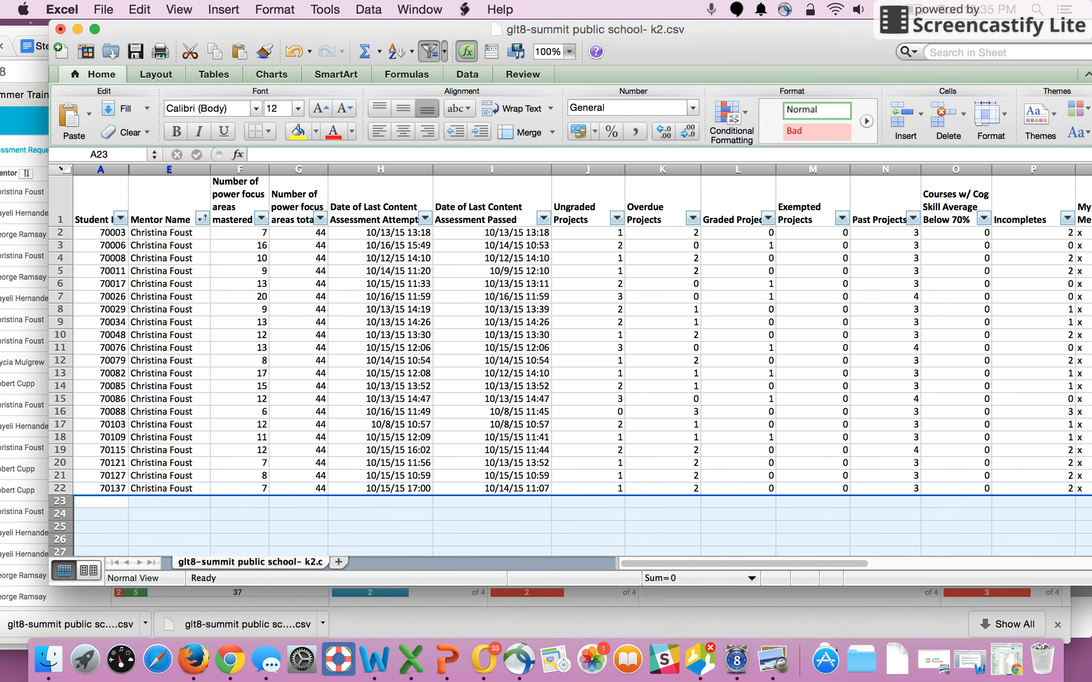
- Reapply the filter across the whole table so the My Mentee? column also gets a filter arrow
key("super+a")
left_click_drag(681, 558, 775, 563)
left_click(930, 200)
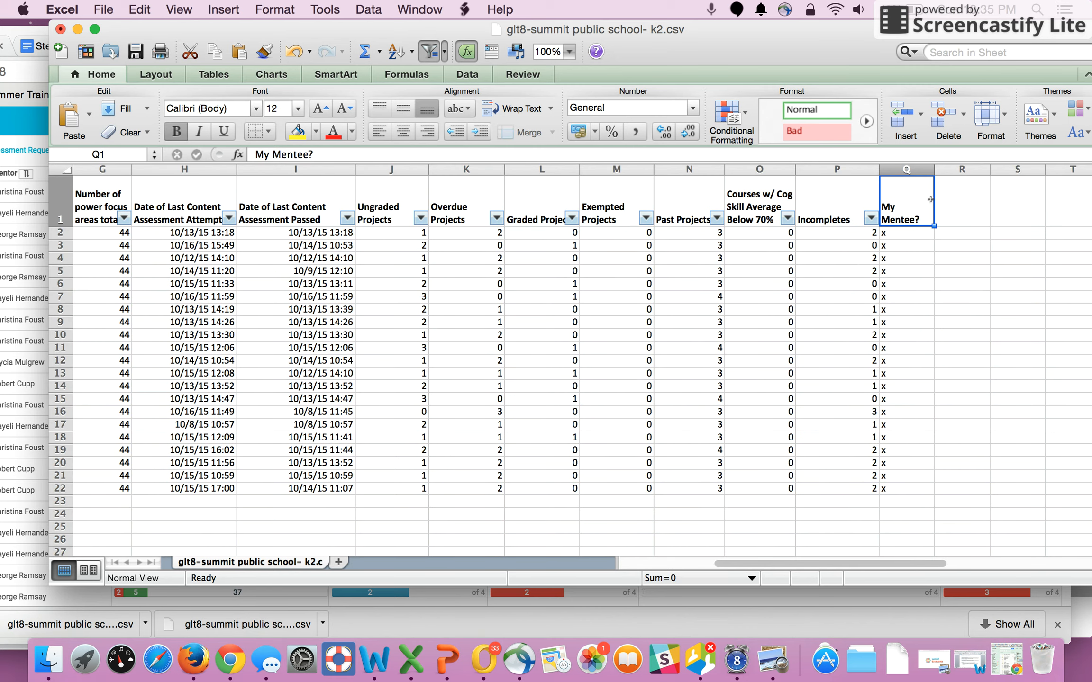
left_click(863, 207)
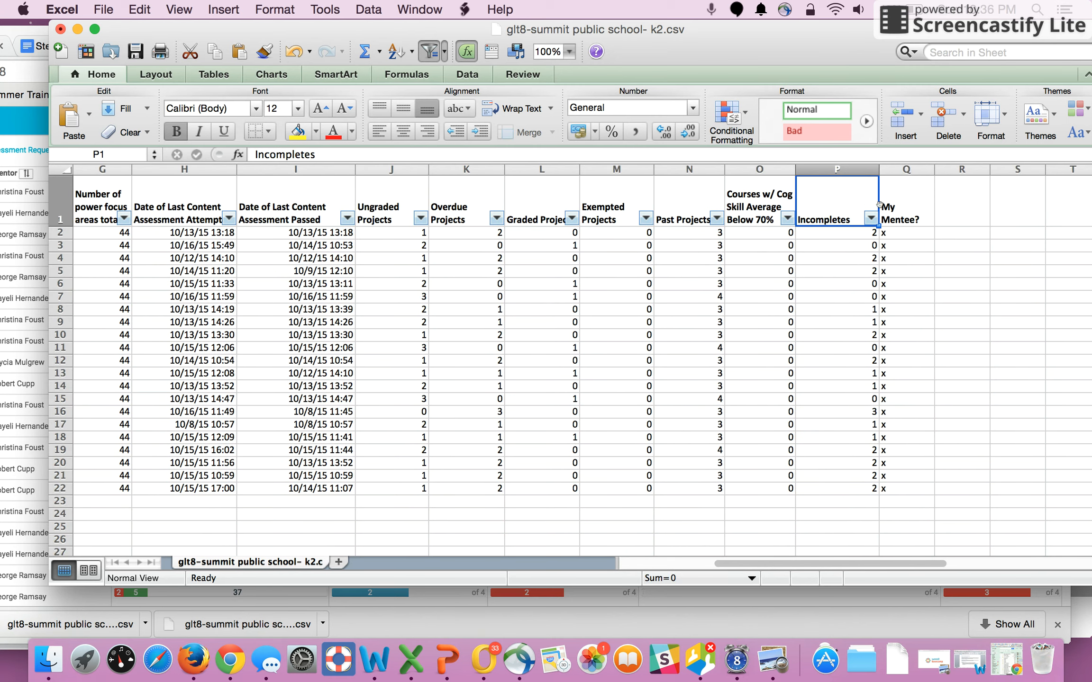
left_click(916, 216)
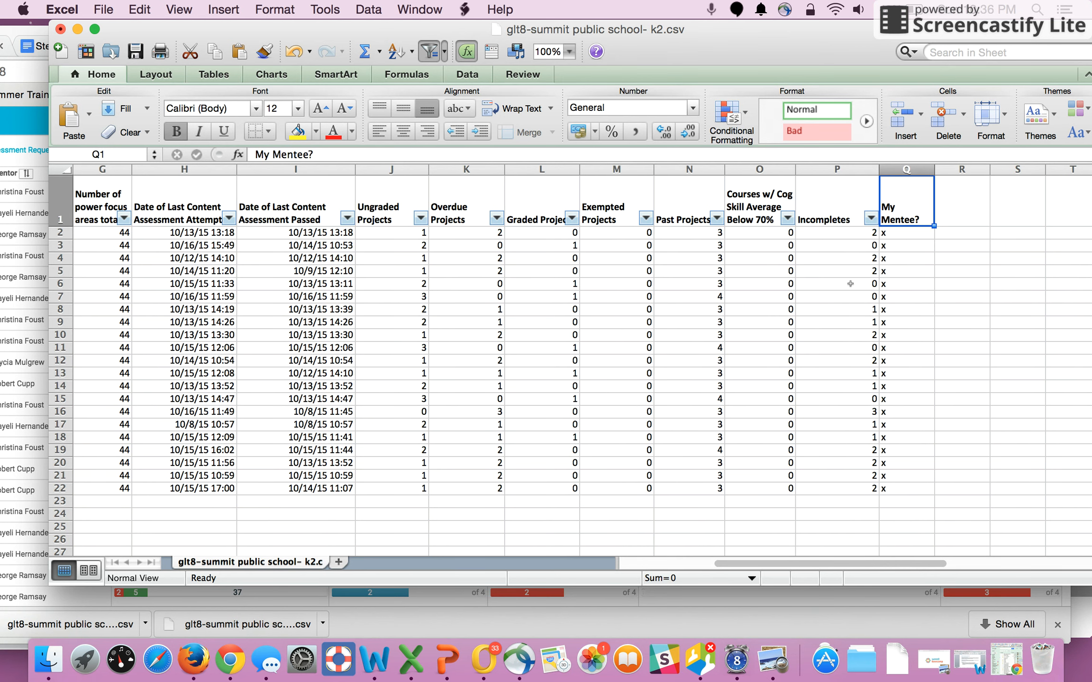
left_click_drag(906, 169, 2, 143)
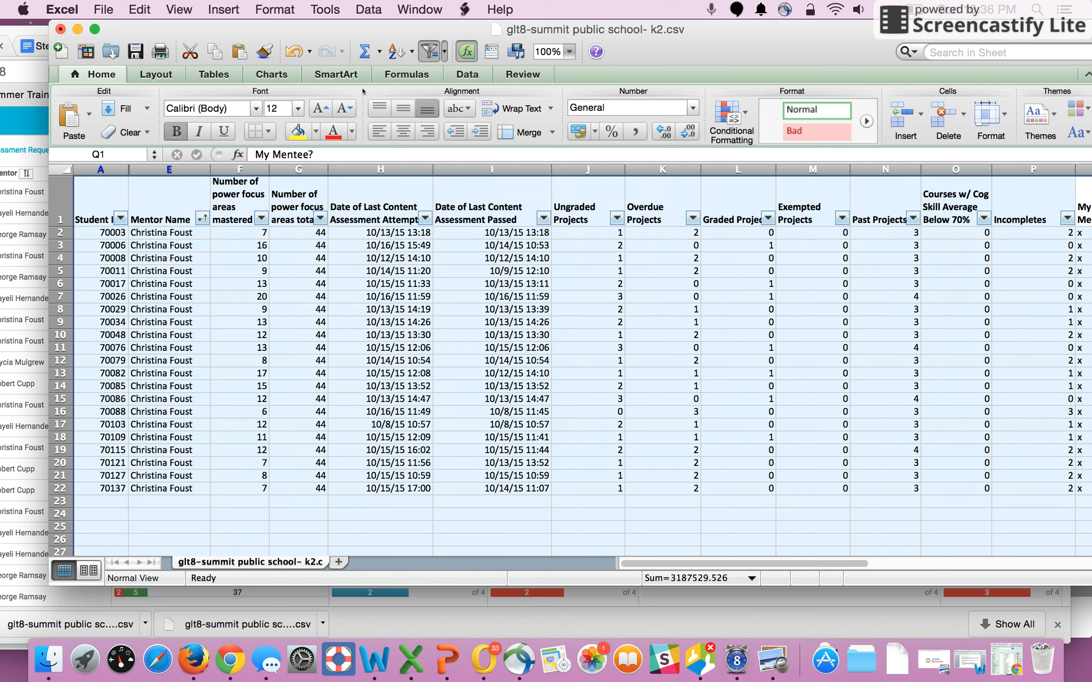
left_click(429, 53)
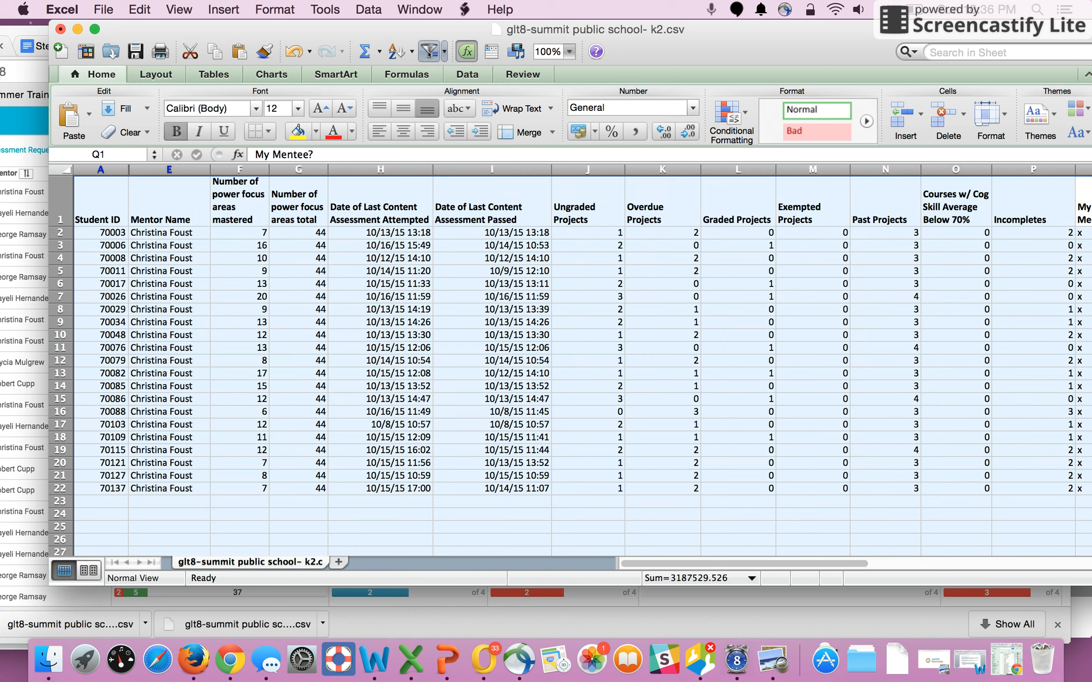
left_click(429, 52)
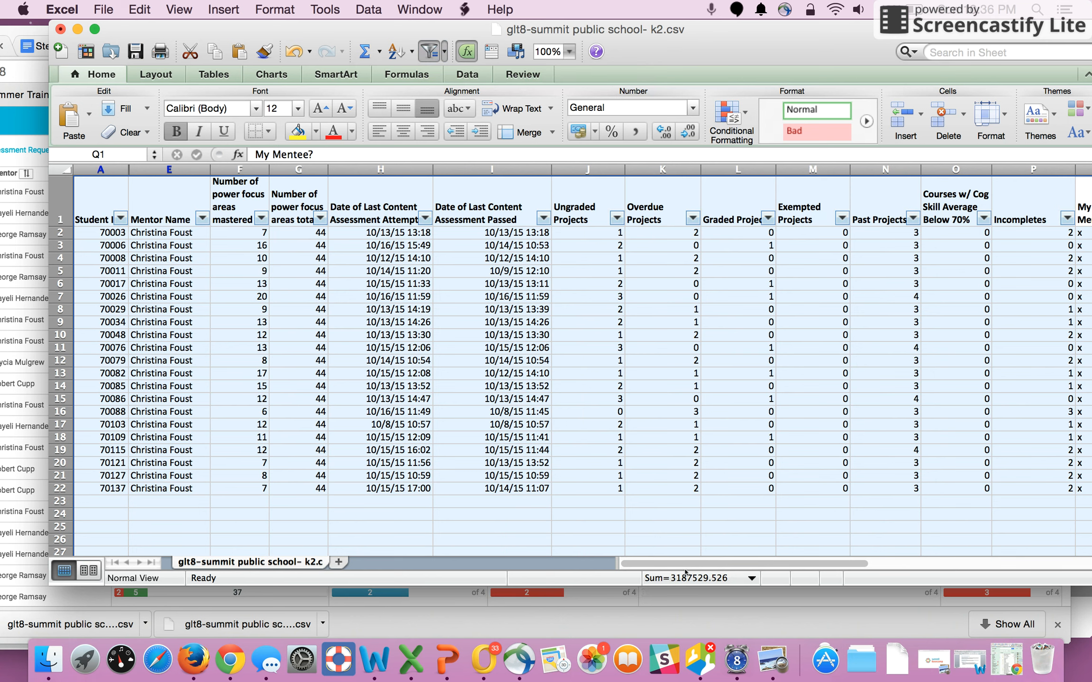
- Sort the rows by Date of Last Content Assessment Attempted in ascending order and select the earliest-attempt rows
left_click_drag(674, 565, 873, 566)
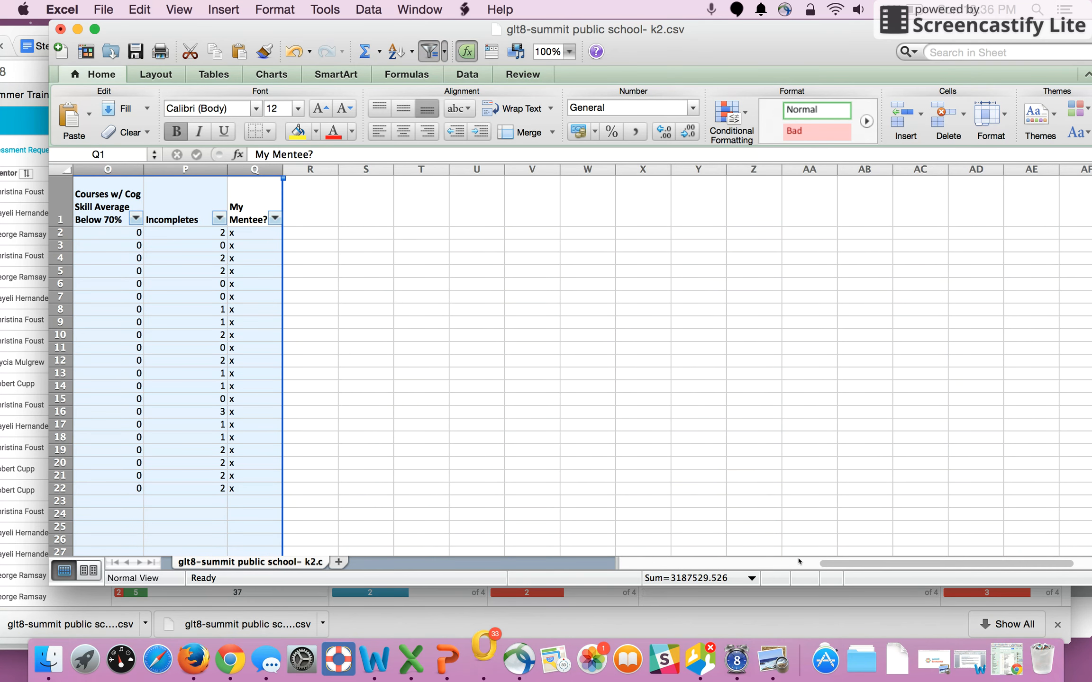
left_click_drag(832, 566, 487, 527)
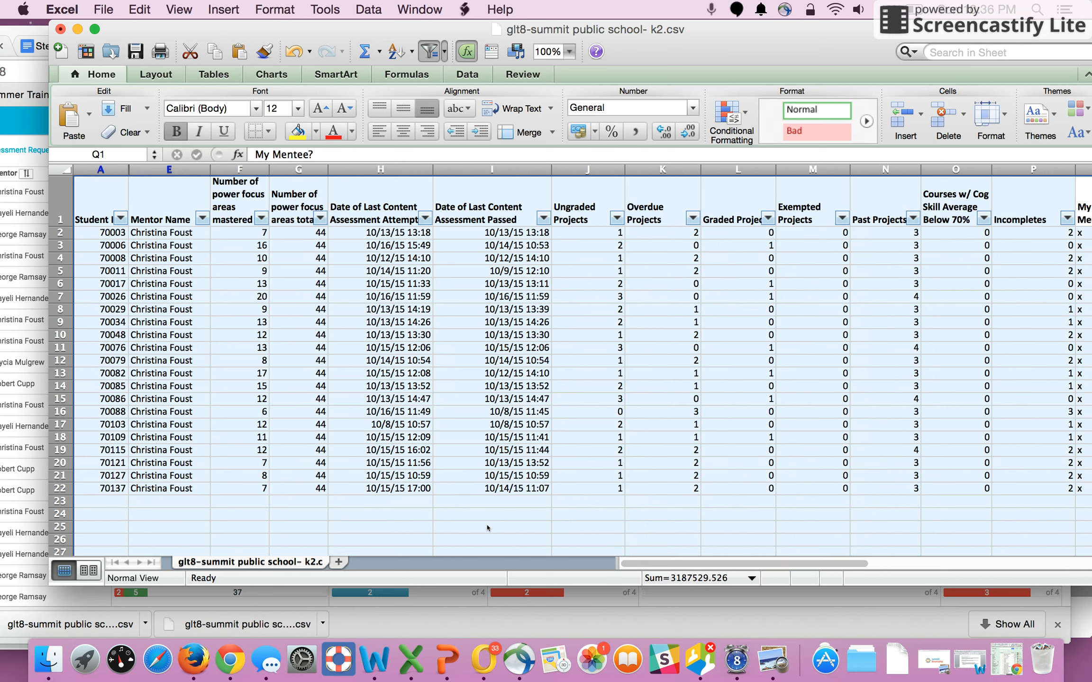
left_click(487, 528)
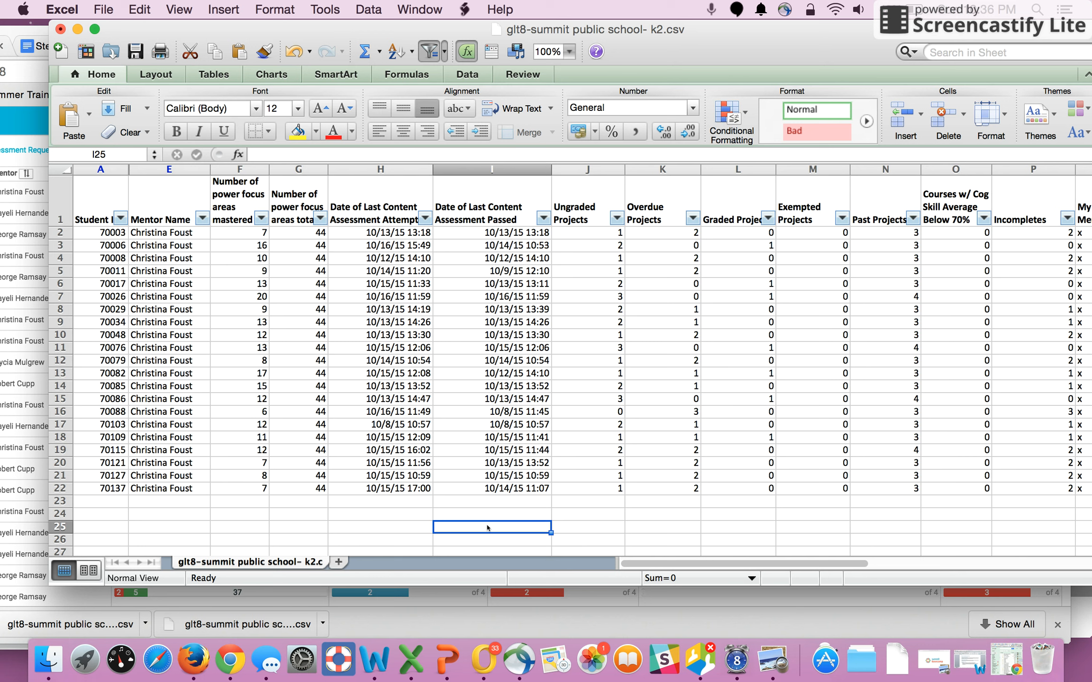
left_click(425, 219)
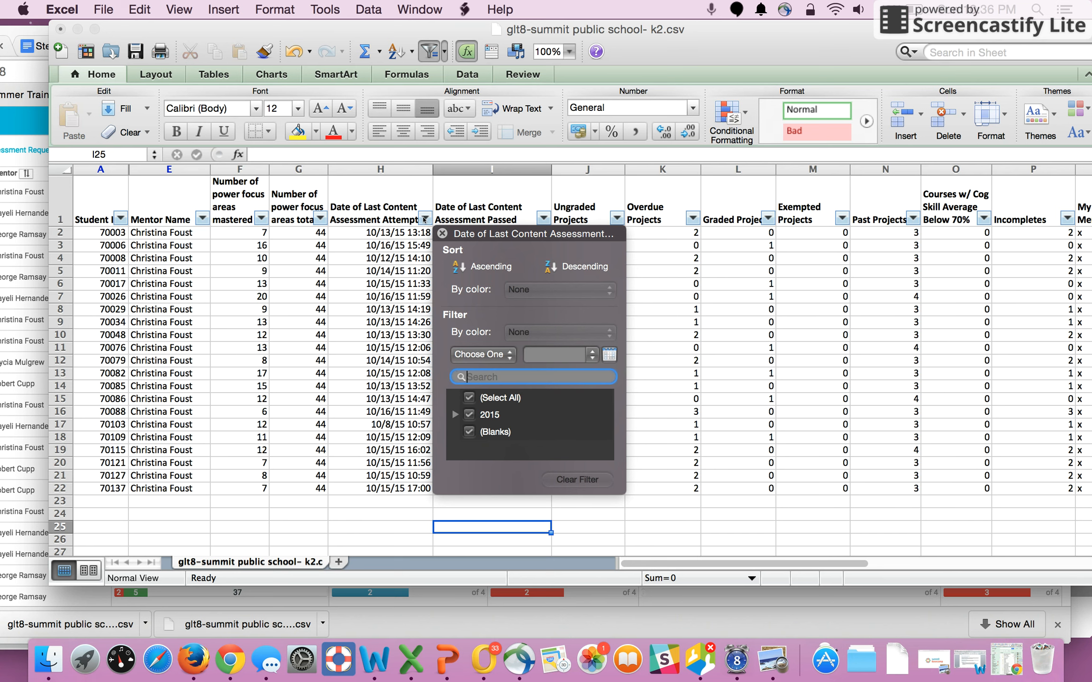
left_click(464, 268)
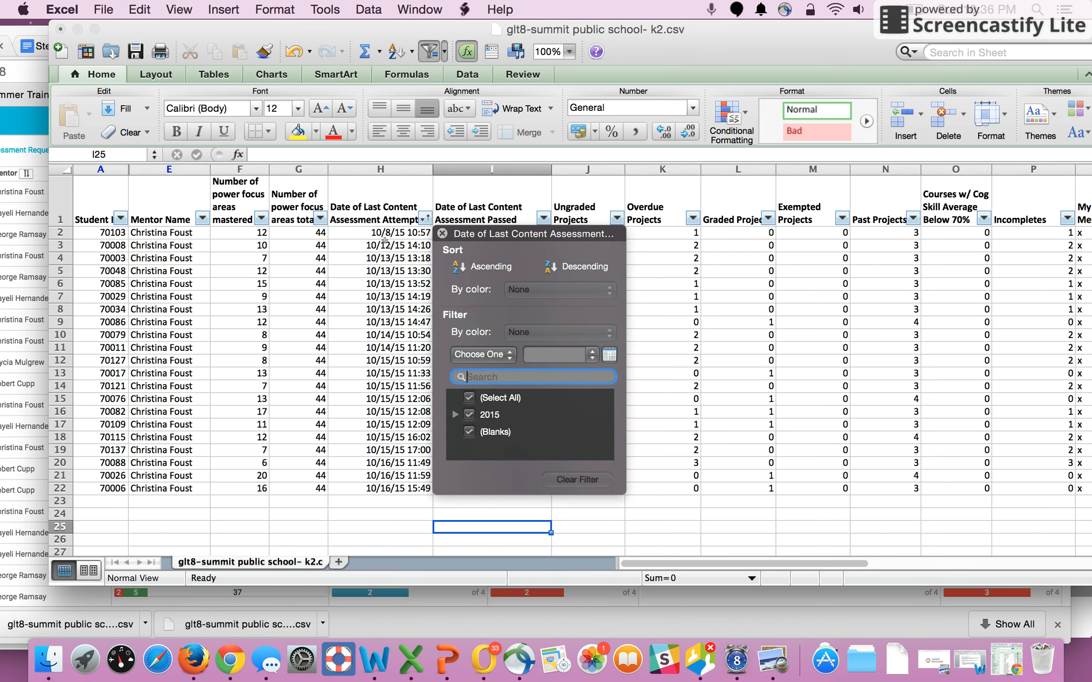
left_click(383, 243)
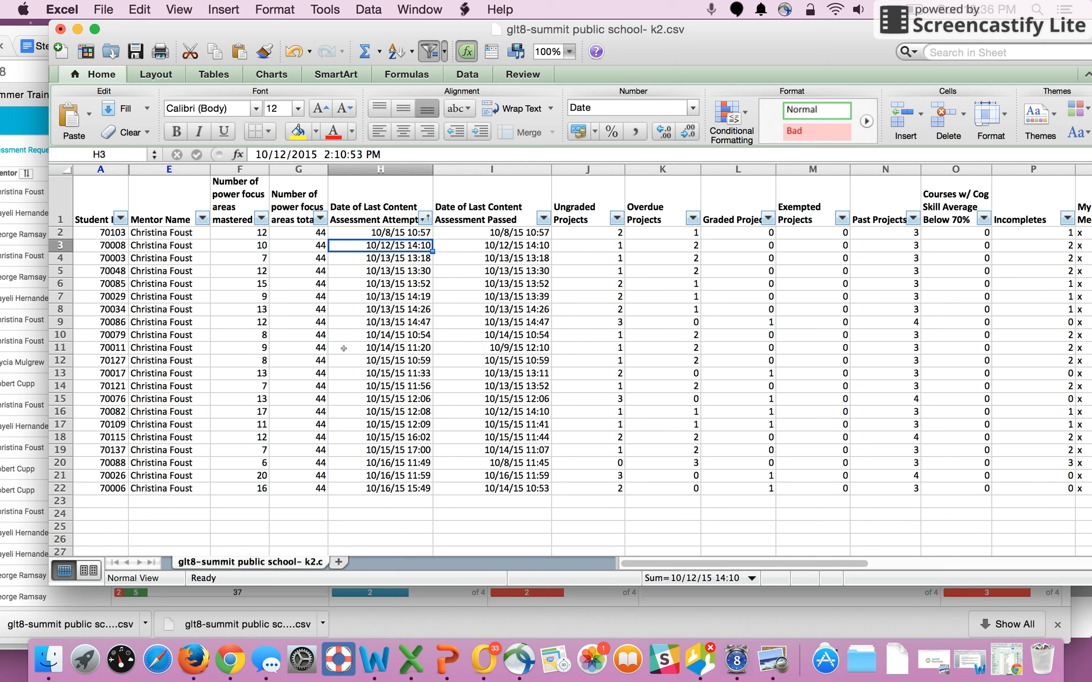
left_click_drag(60, 322, 60, 232)
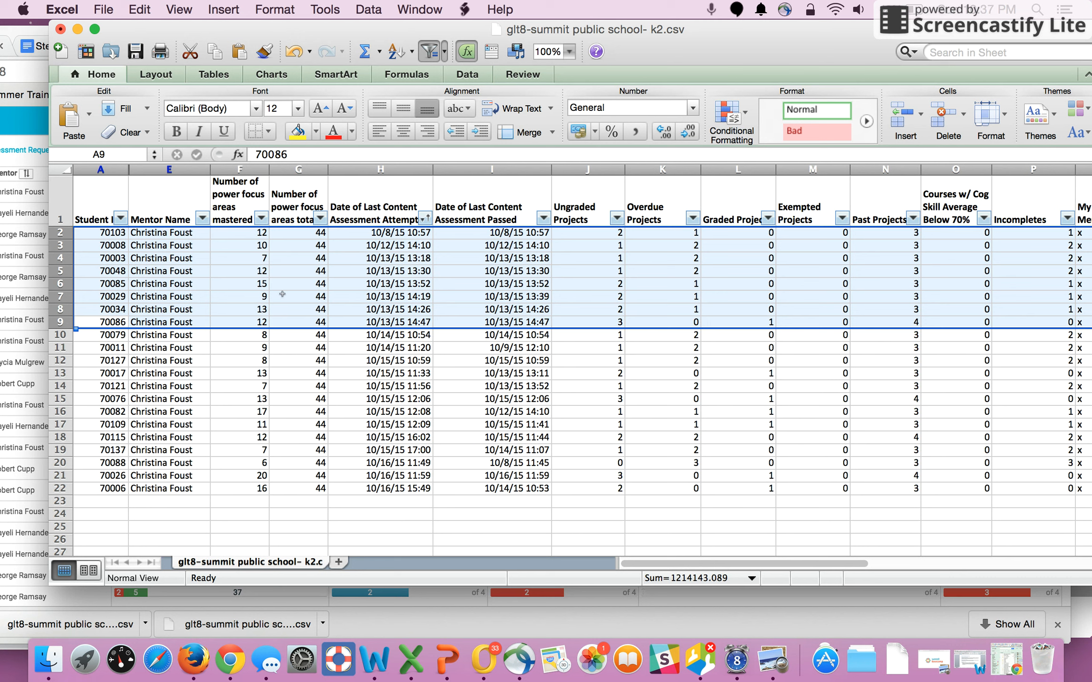
- Sort the rows by Number of power focus areas mastered in ascending order
left_click(285, 273)
left_click(261, 218)
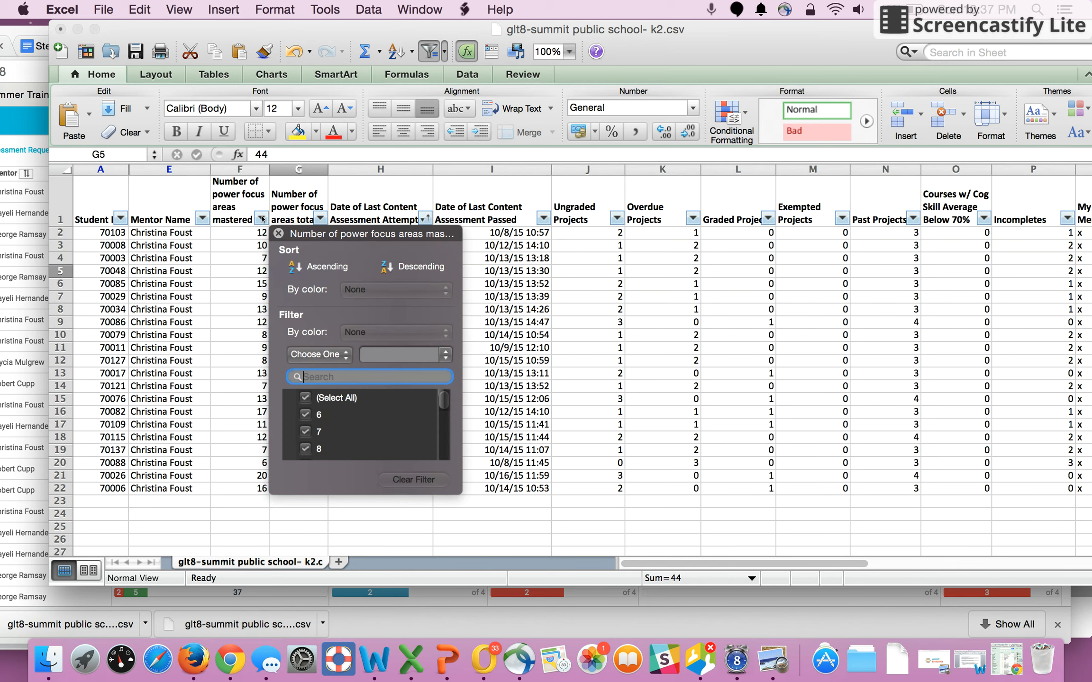
left_click(311, 266)
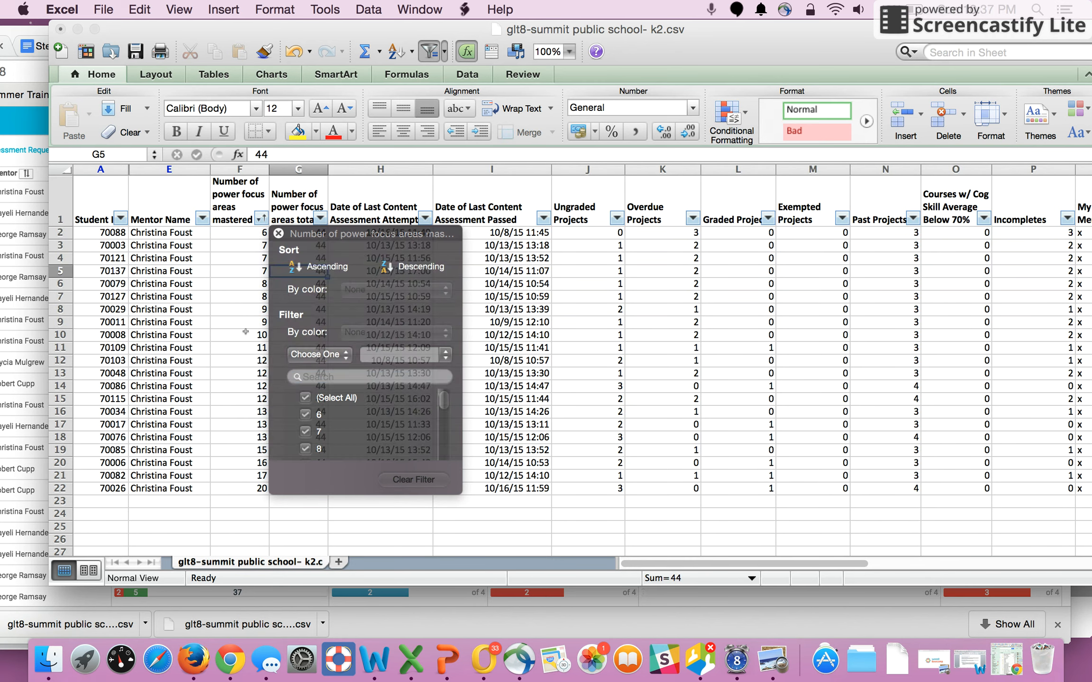
left_click(247, 335)
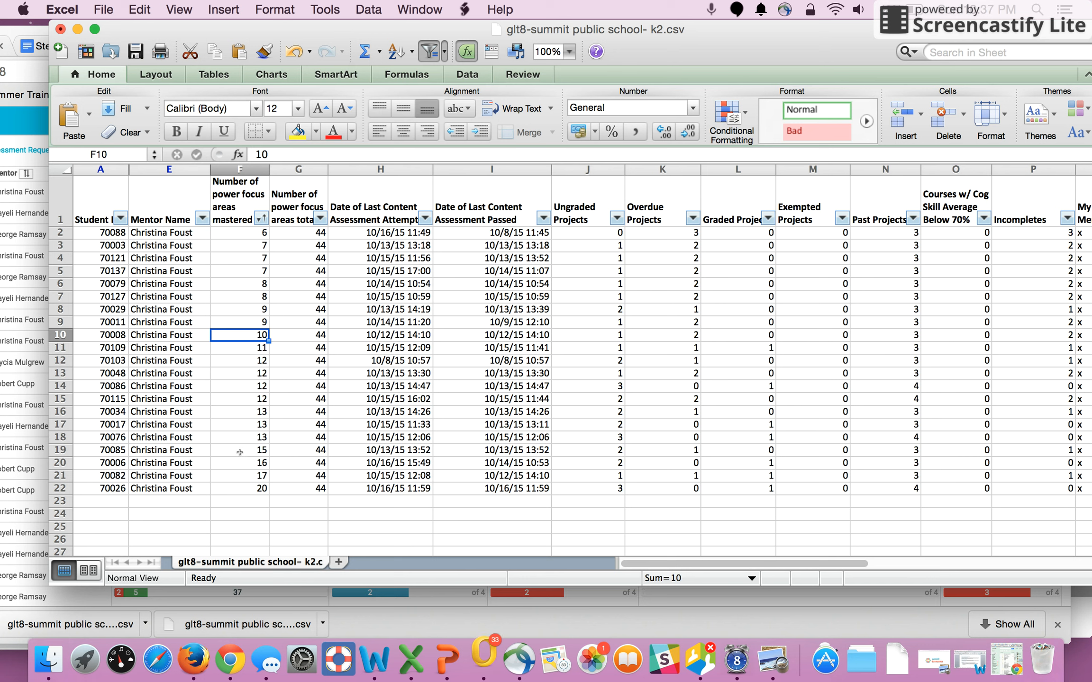
- Select and review the students with the highest and lowest numbers of power focus areas mastered
left_click_drag(240, 450, 234, 493)
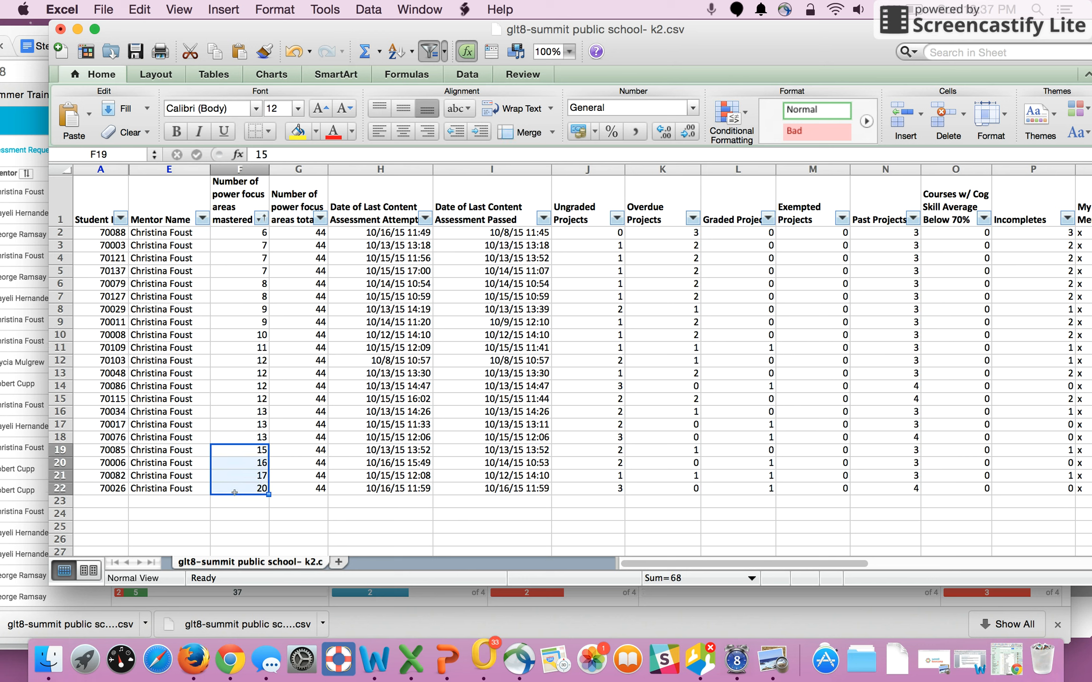
left_click(233, 412)
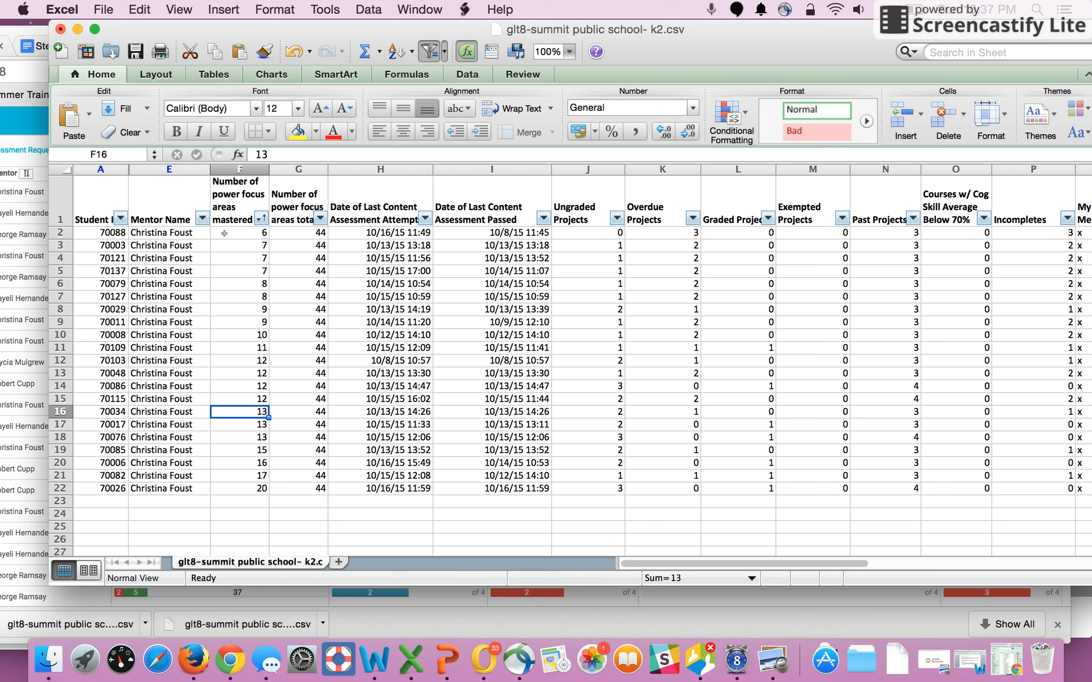
left_click(238, 311)
left_click_drag(67, 295, 56, 243)
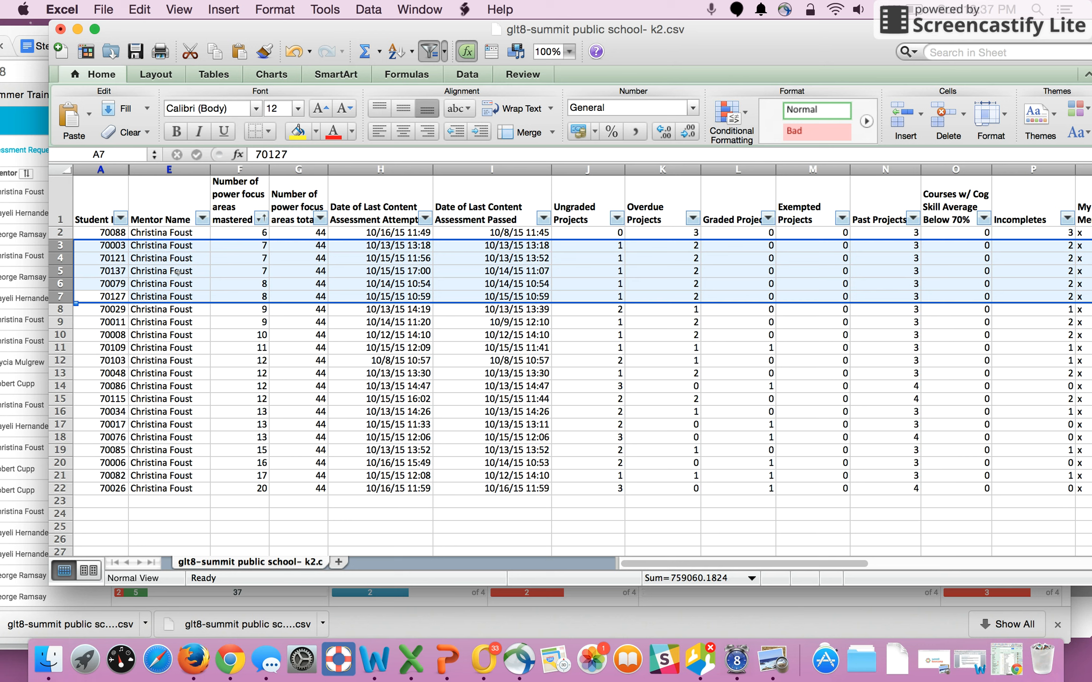
left_click(481, 361)
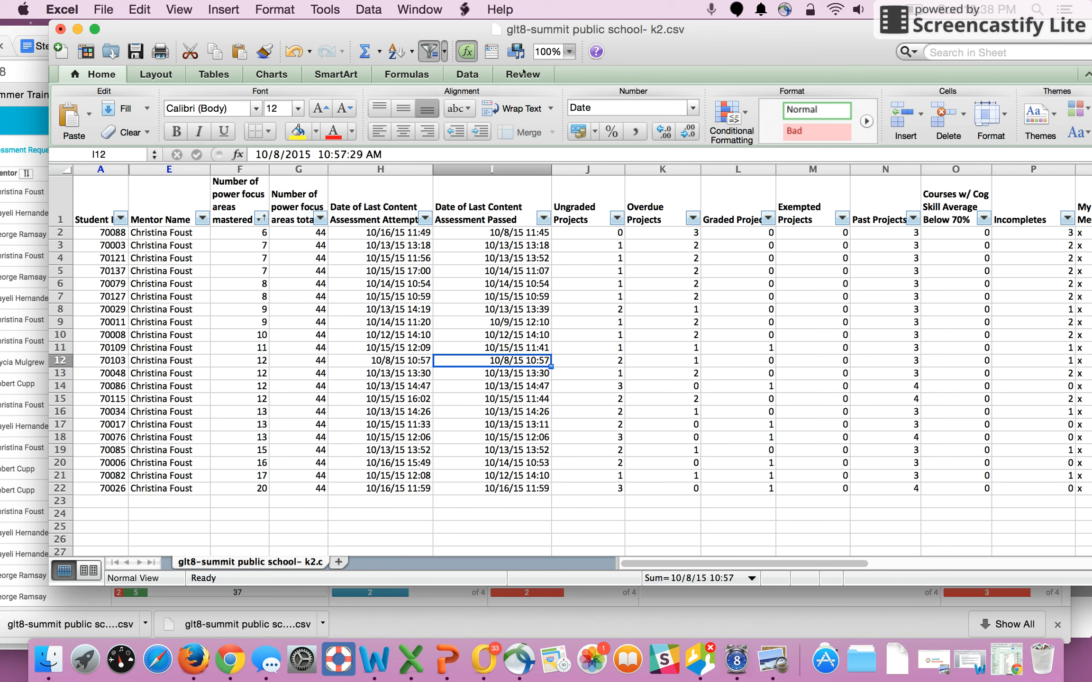
- Switch to Chrome's Data Action Plan TEMPLATE and make a copy named Copy of Data Action Plan - CF
left_click_drag(543, 29, 498, 72)
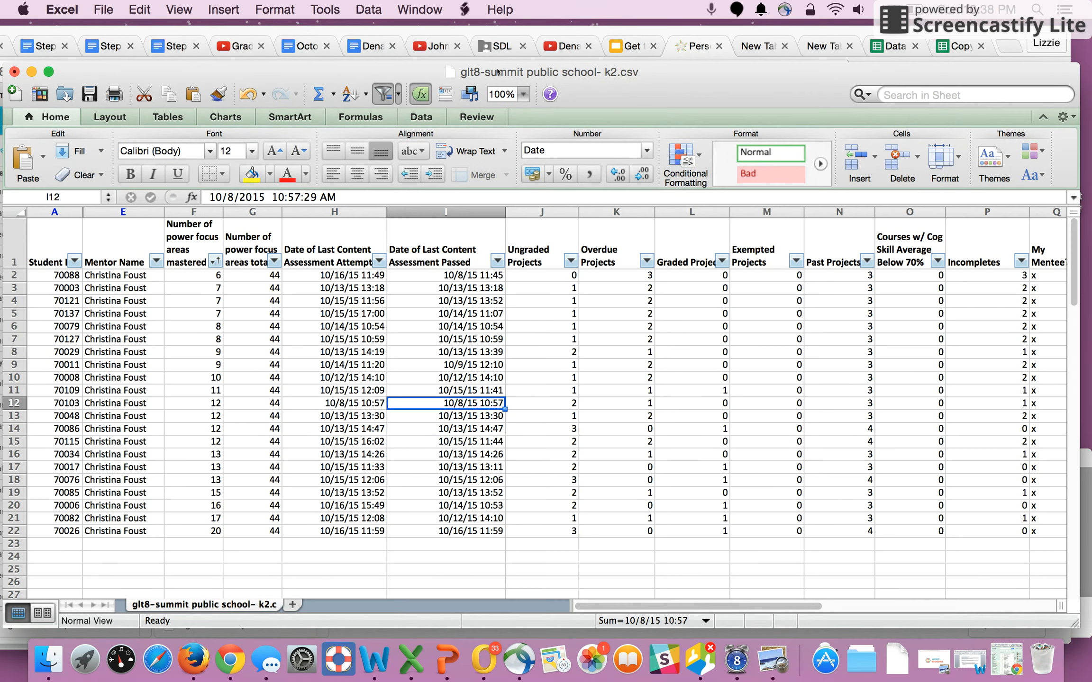
left_click(903, 49)
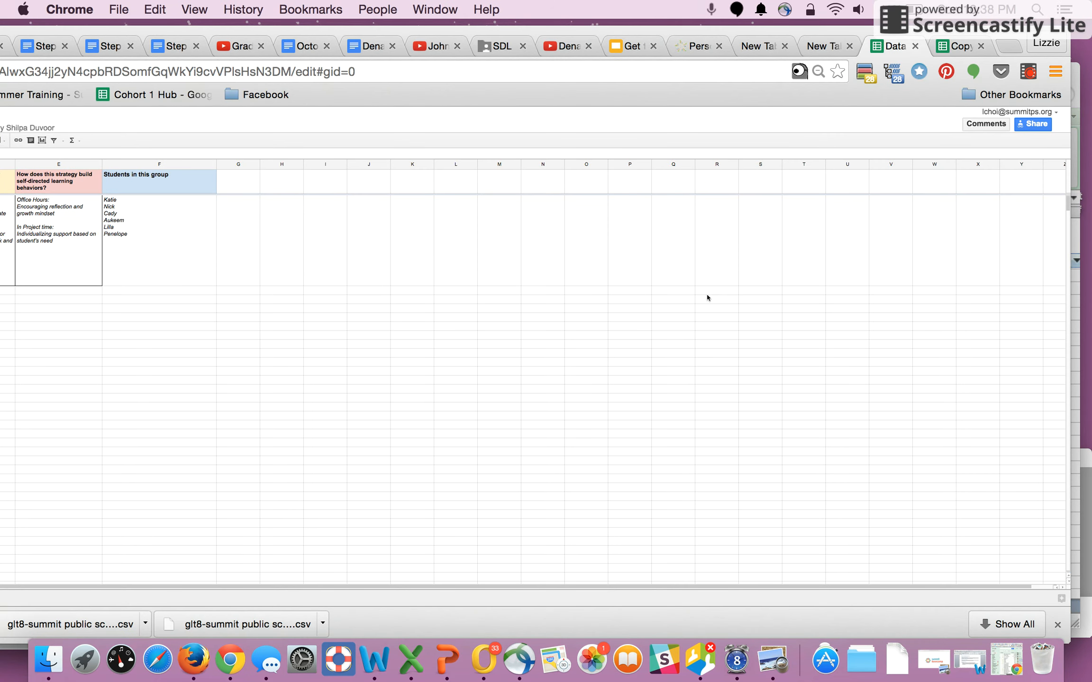
left_click_drag(523, 35, 920, 34)
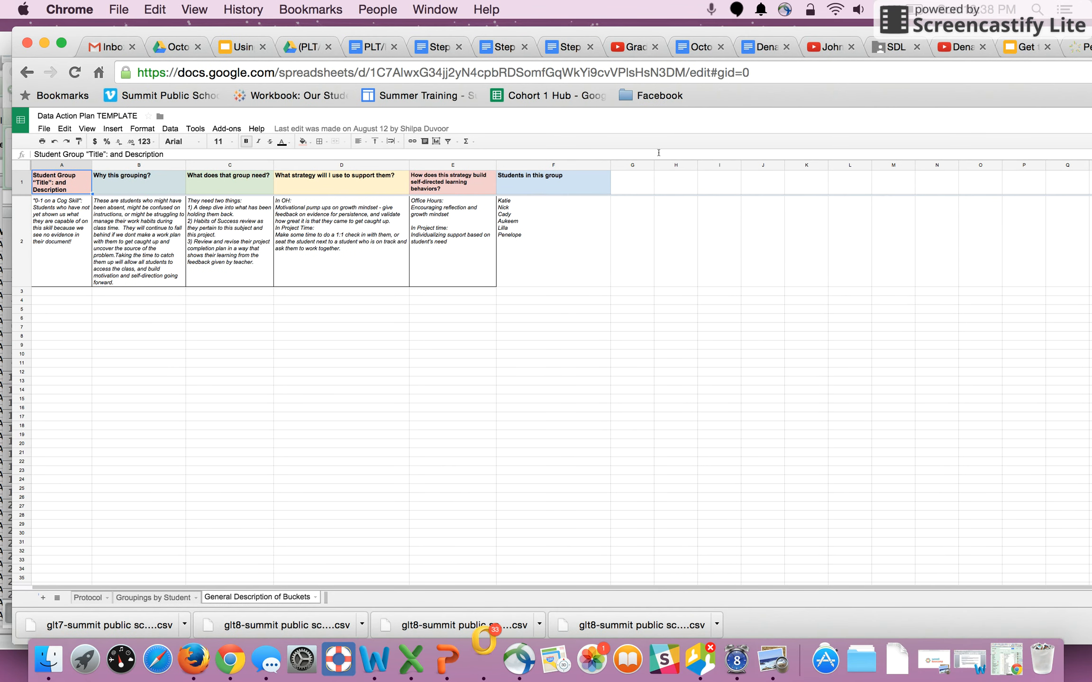
left_click(44, 129)
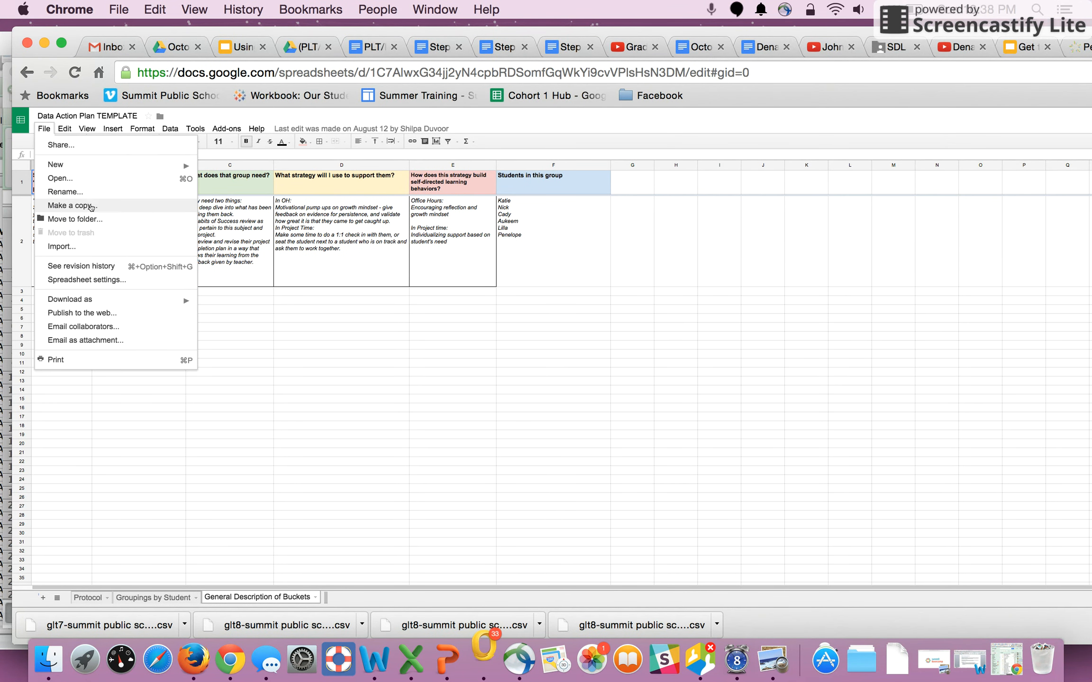
left_click(91, 206)
left_click(720, 346)
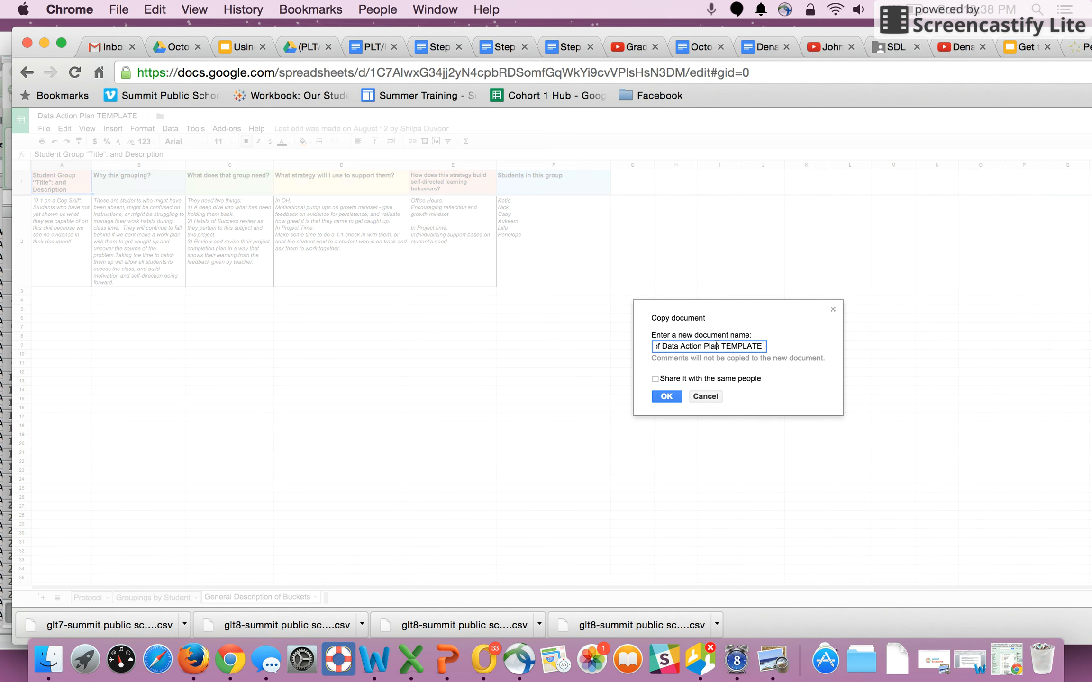
left_click_drag(720, 346, 805, 351)
key("BackSpace")
type("- CF")
left_click(660, 398)
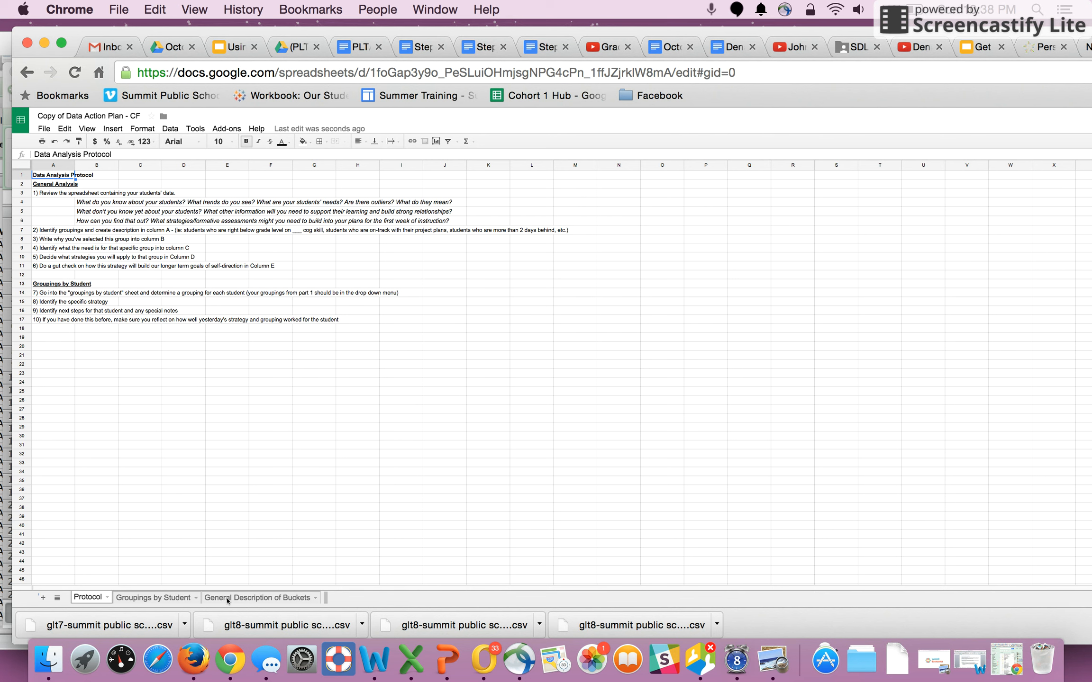
- Browse the copy's General Description of Buckets and Groupings by Student sheets
left_click(228, 598)
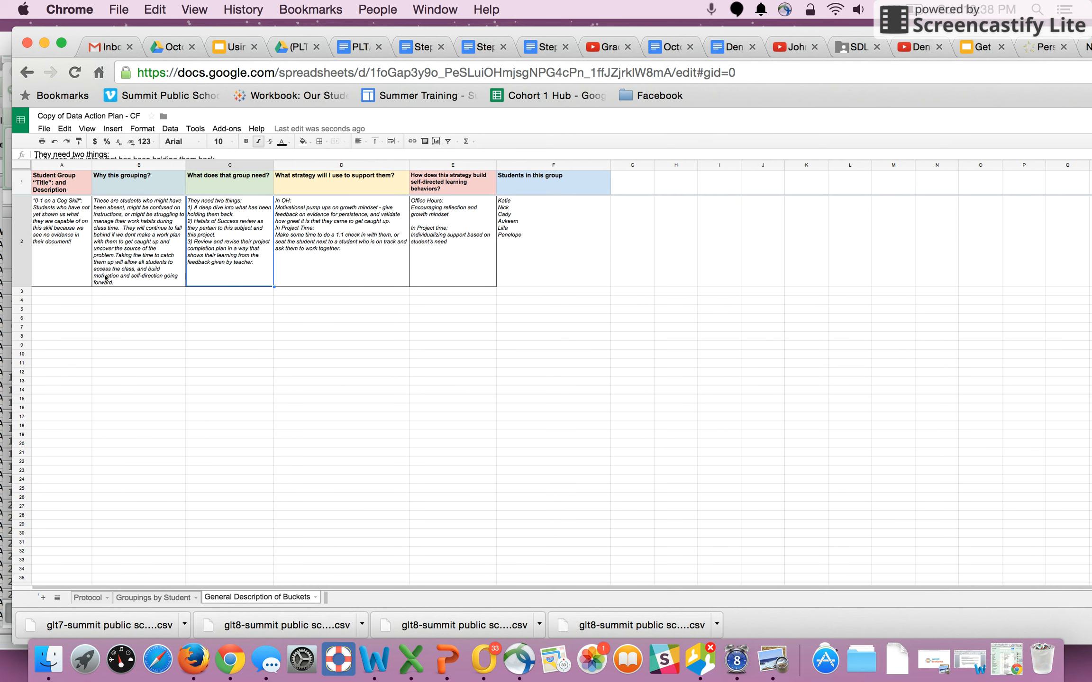
left_click(88, 275)
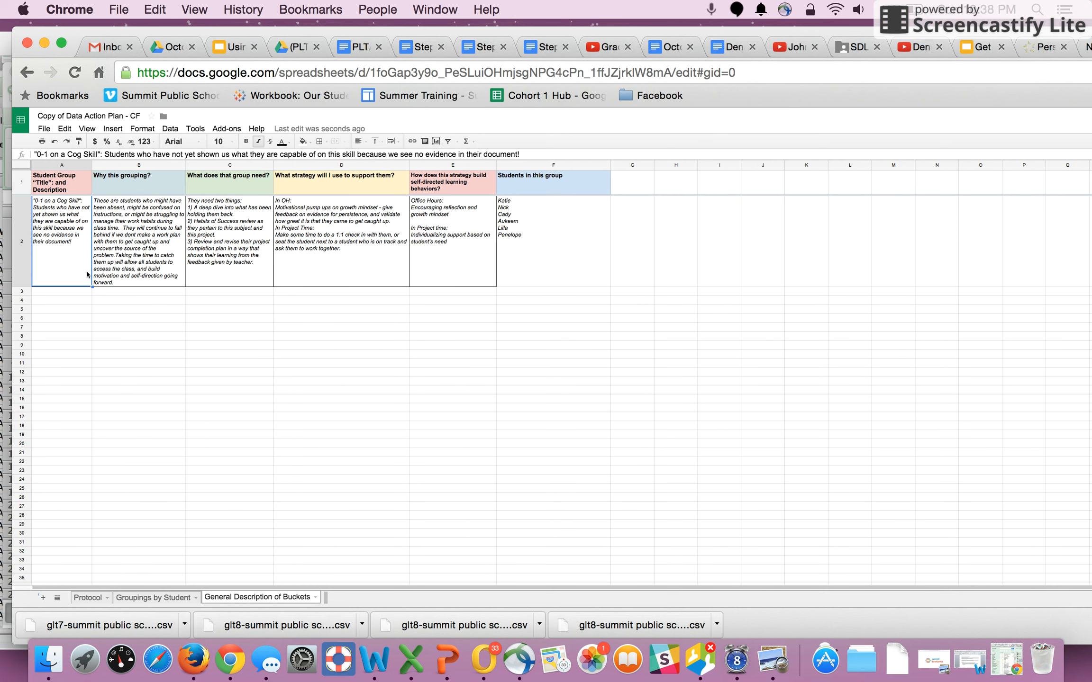
left_click(161, 599)
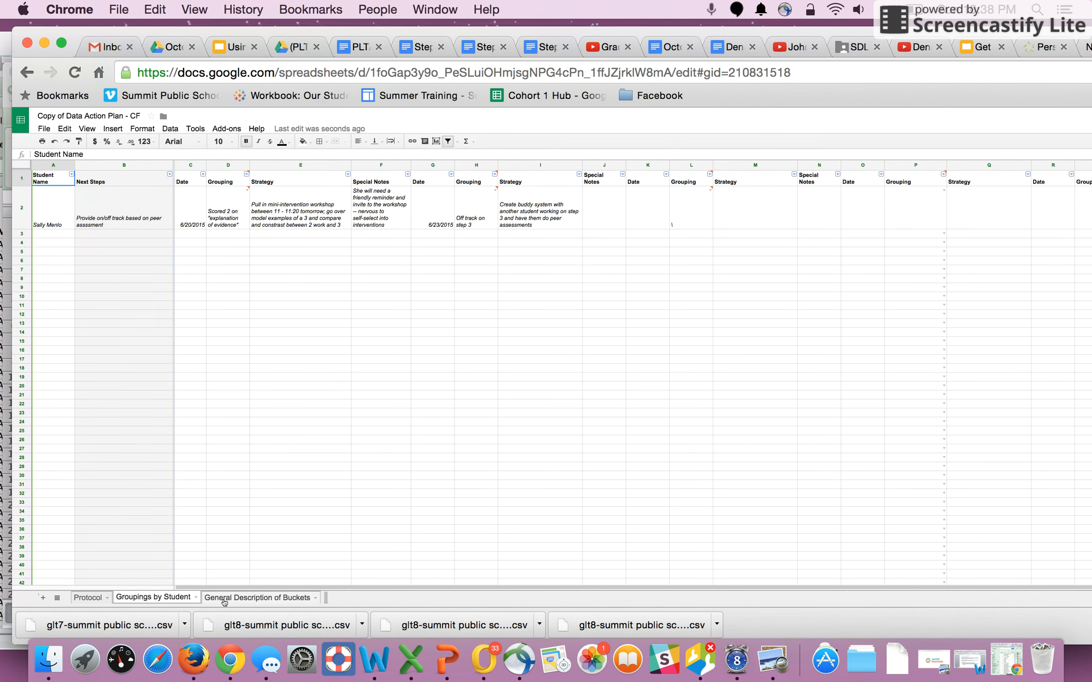
left_click(224, 599)
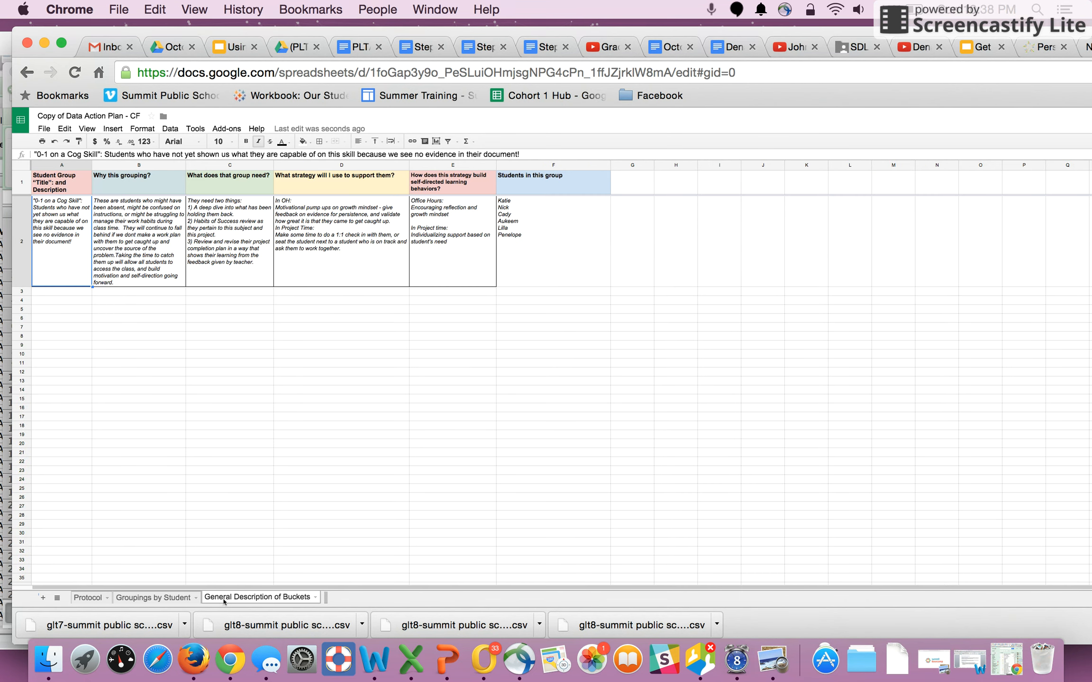
left_click(139, 383)
- Enter "The students who haven't attempted a content assessment in the past 5 days" as a new group description in A3
left_click(67, 294)
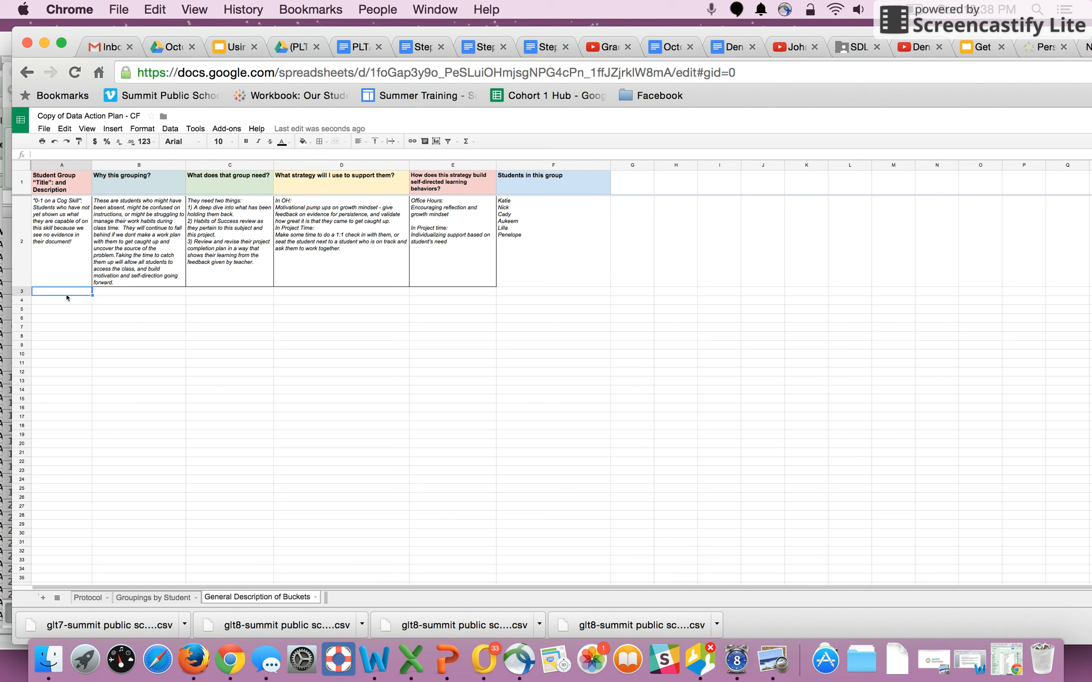
type("The students who ")
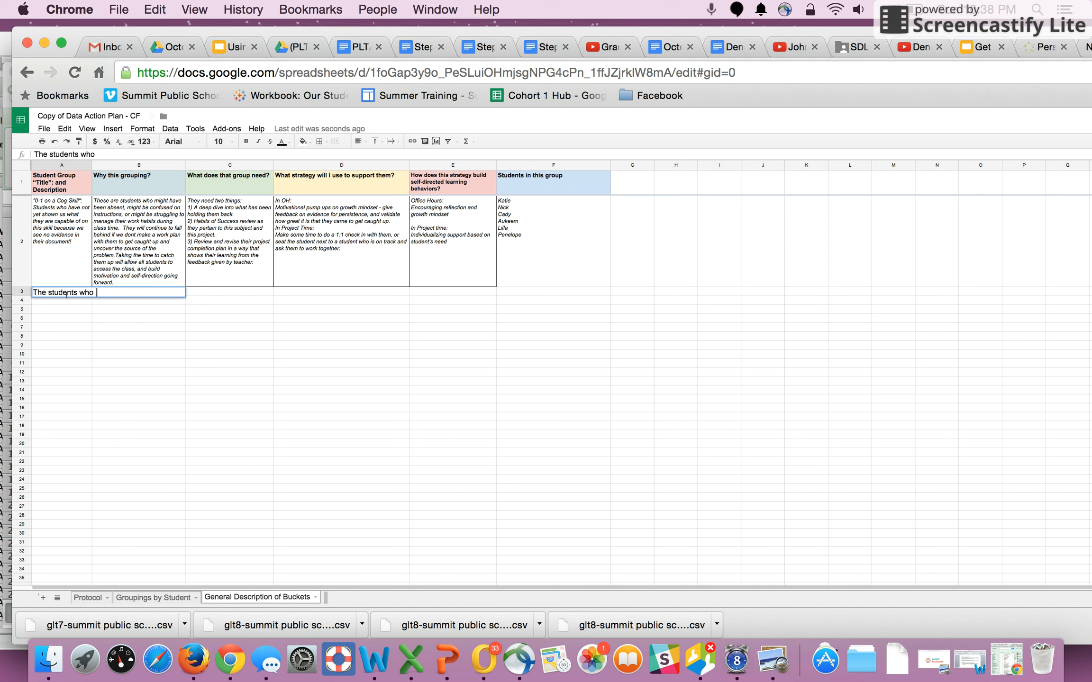
type("haven't attempted a con")
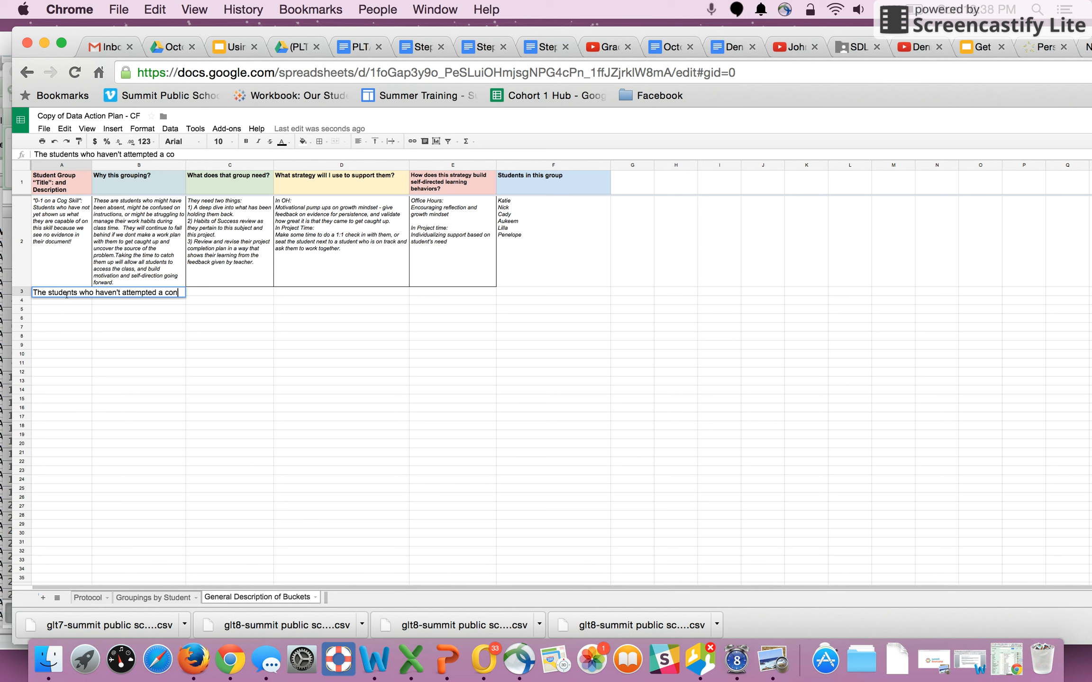
type("tent assessment in the past")
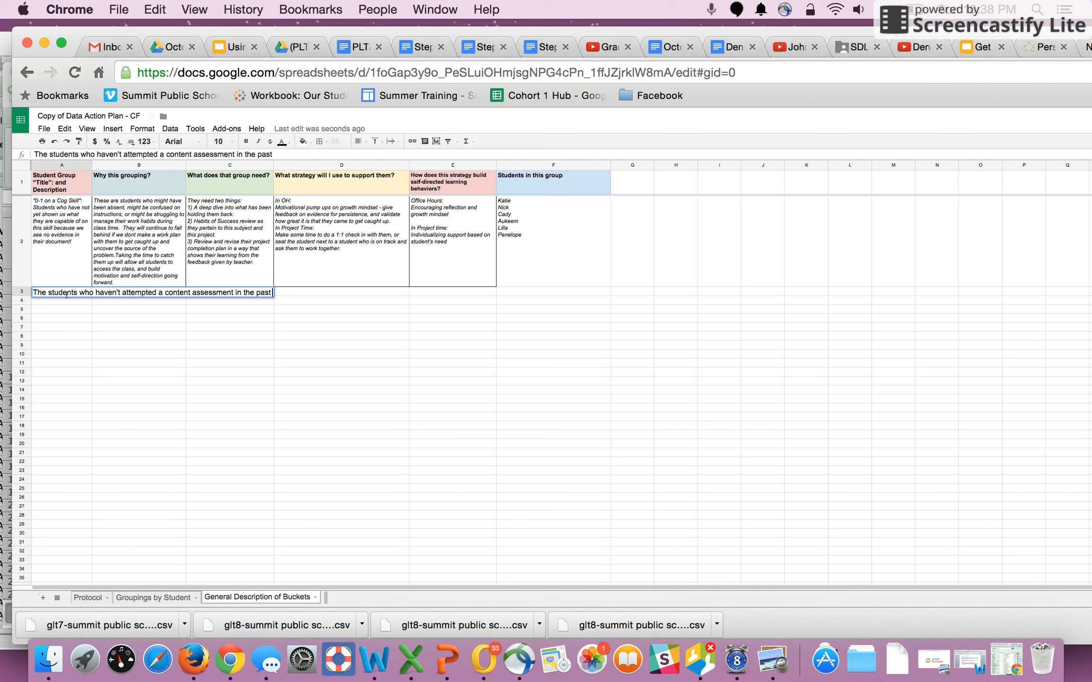
type(" 5 days")
key("Return")
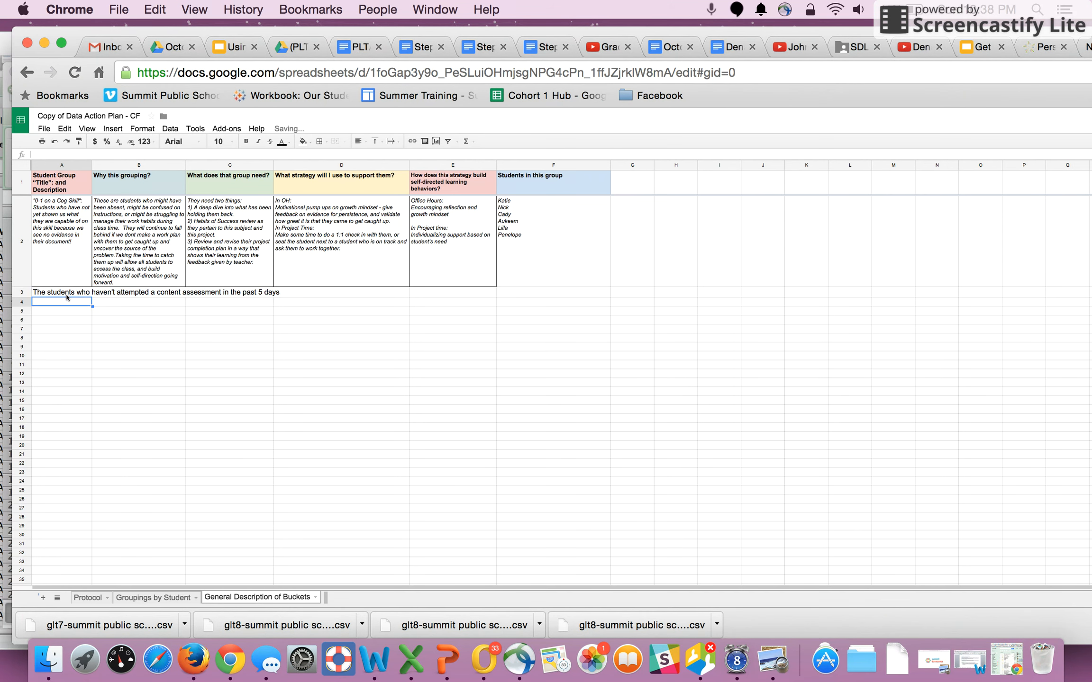
- Turn on text wrapping for the rows holding the new group descriptions
left_click_drag(22, 278, 20, 311)
left_click(391, 141)
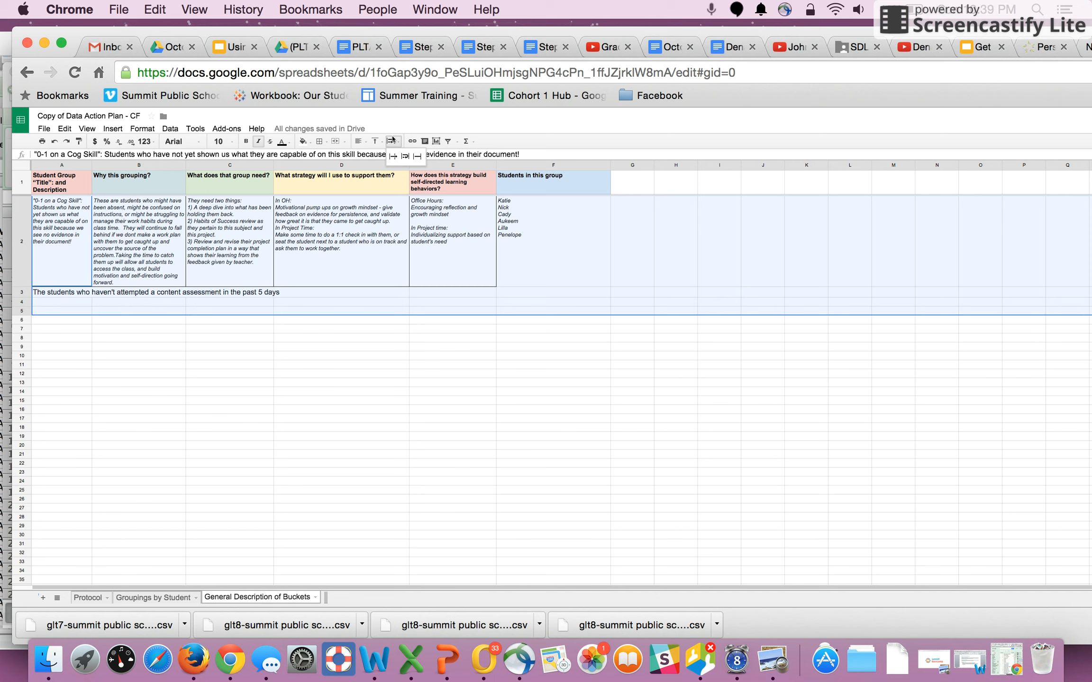
left_click(406, 159)
- Enter "The students who are 1 - 2 focus areas behind (almost on track!)" as a group description in A4
left_click(76, 337)
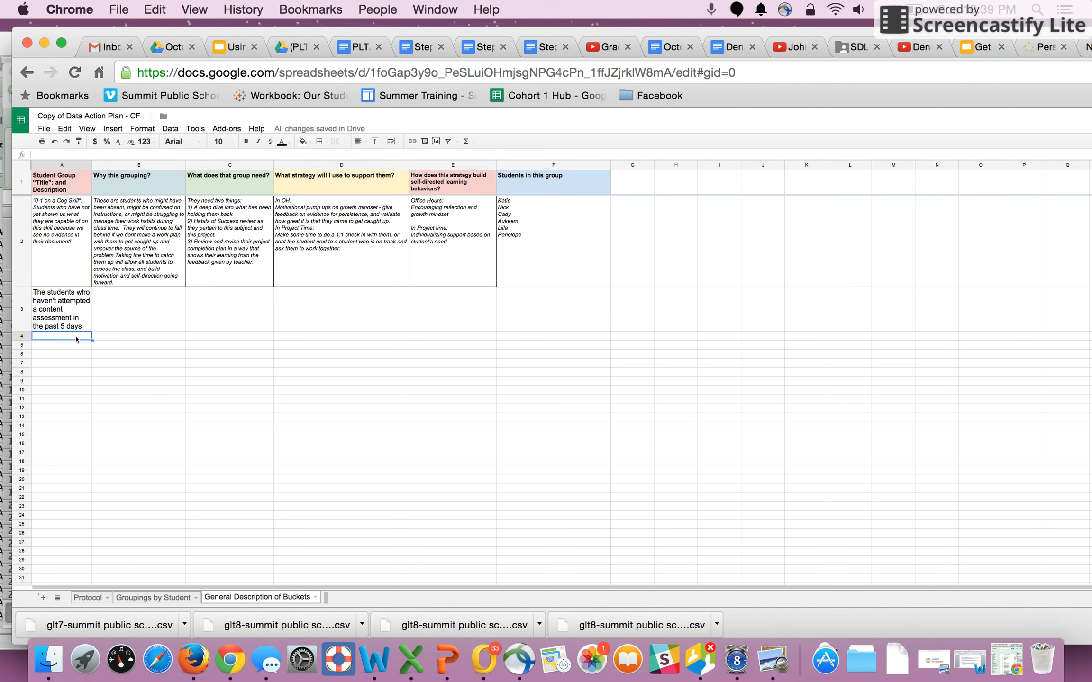
type("The students who are 1")
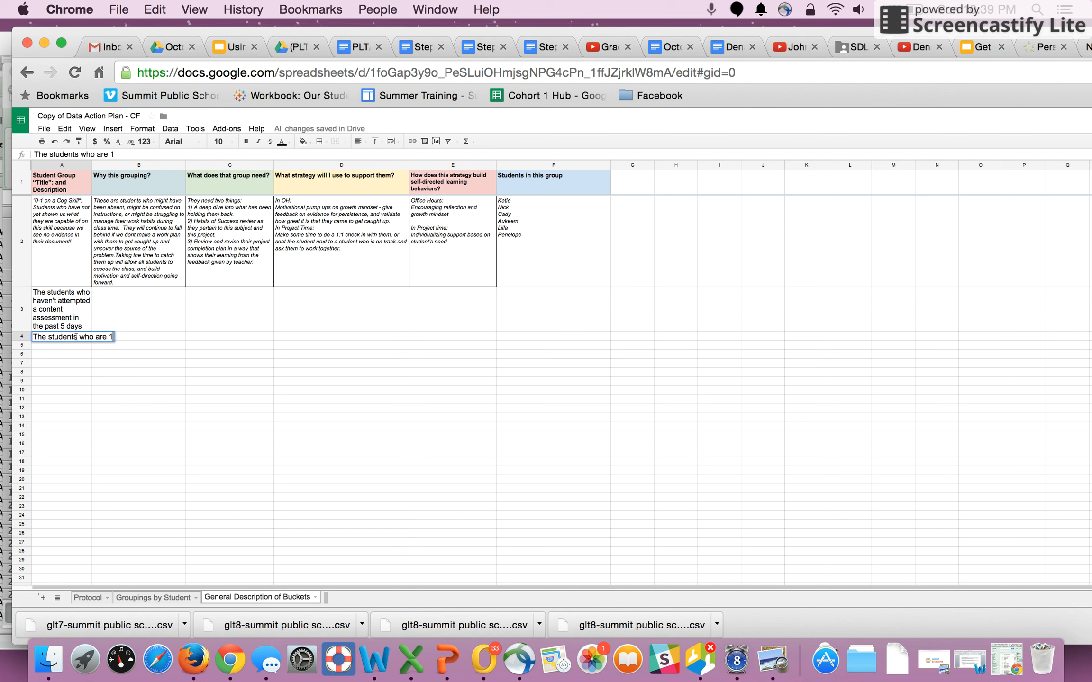
type(" - 2 focus areas be")
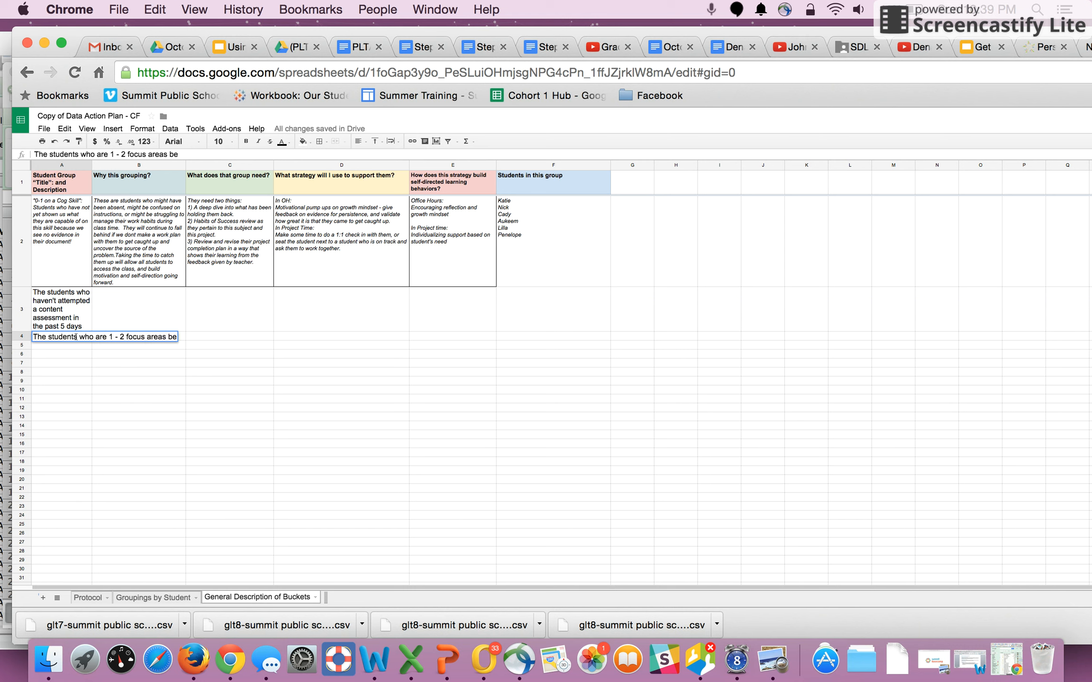
type("hind (almost on track!)")
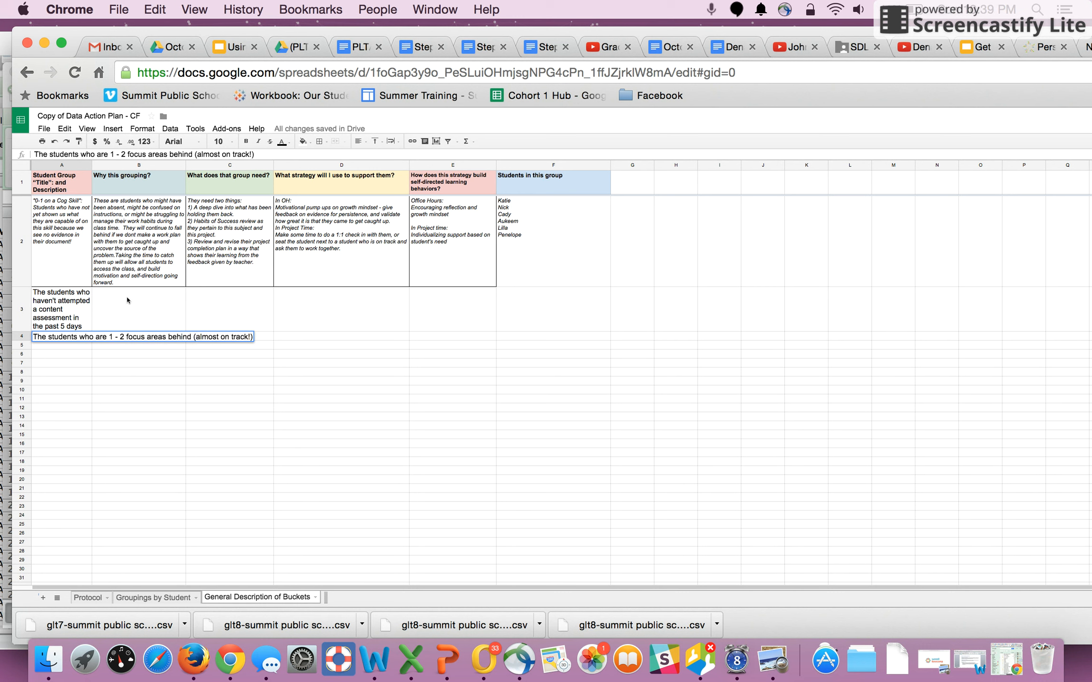
- Write in B3 why this grouping matters: missed assessments may mean low confidence, disengagement during PLT, or needing teacher support and an intervention
left_click(127, 301)
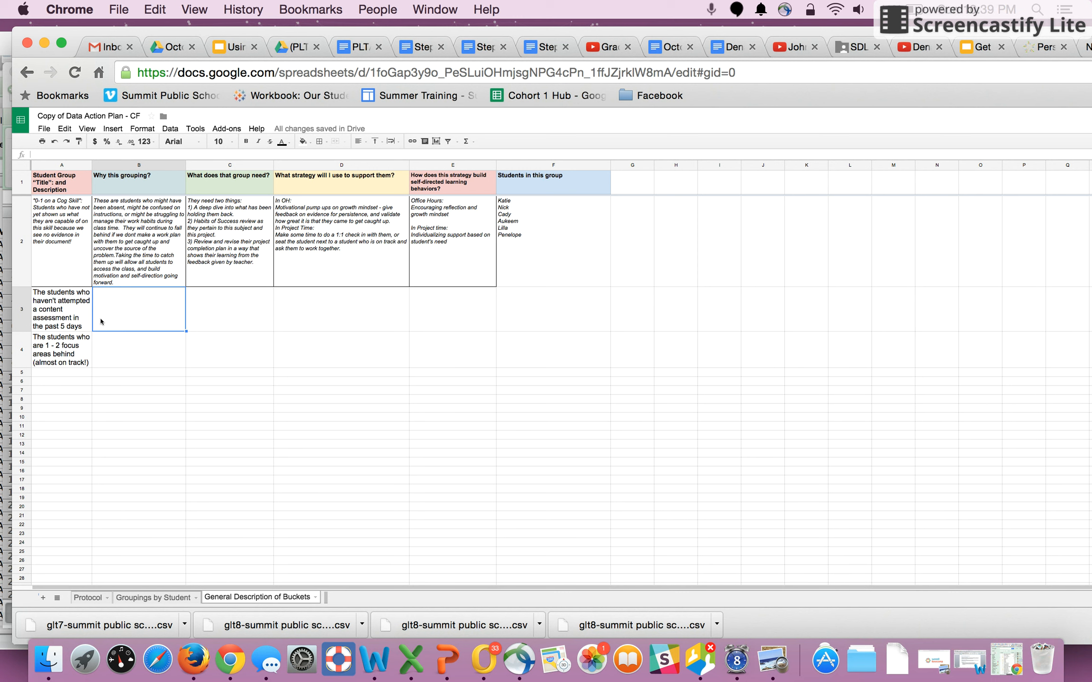
type("When a student hasn't take")
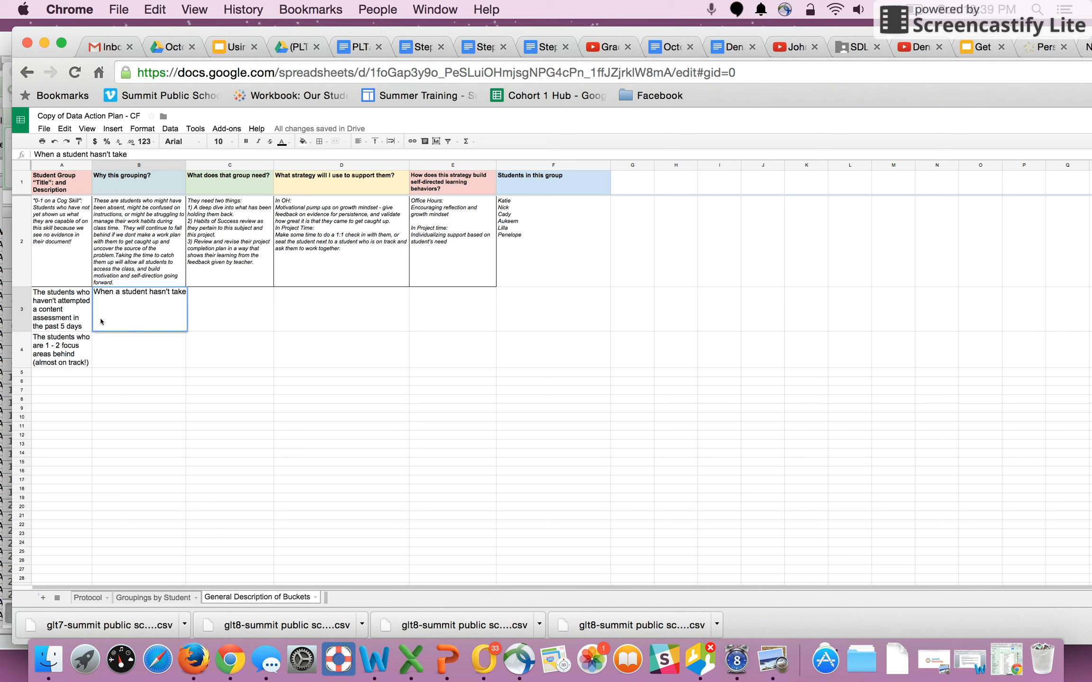
type("n the initiatve to take")
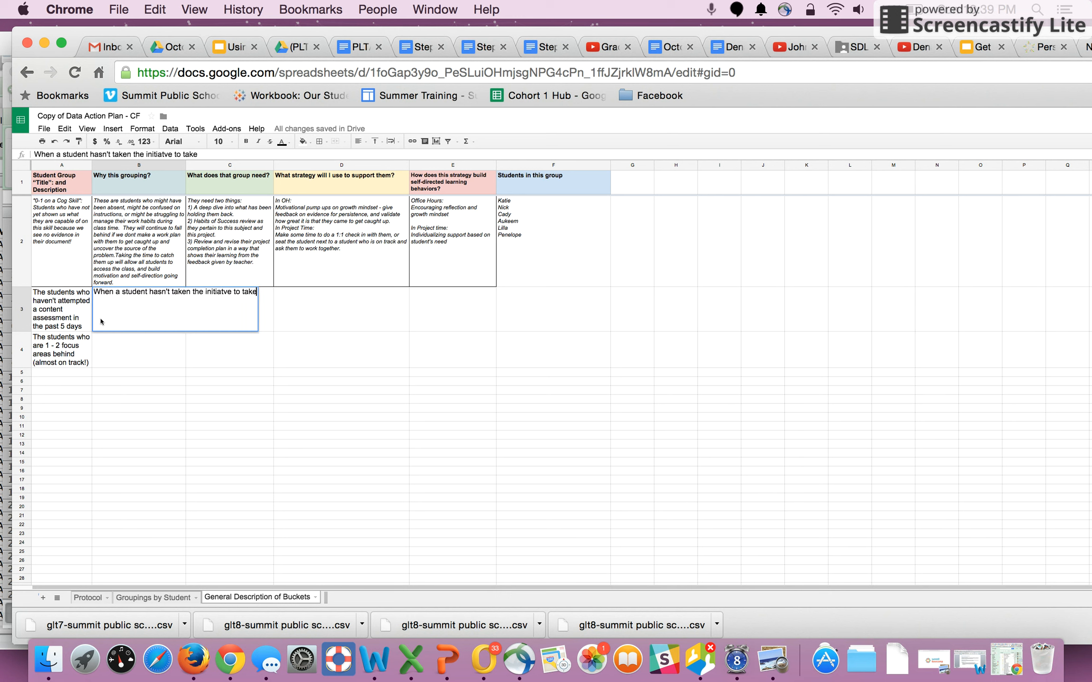
type(" an assesment, it may")
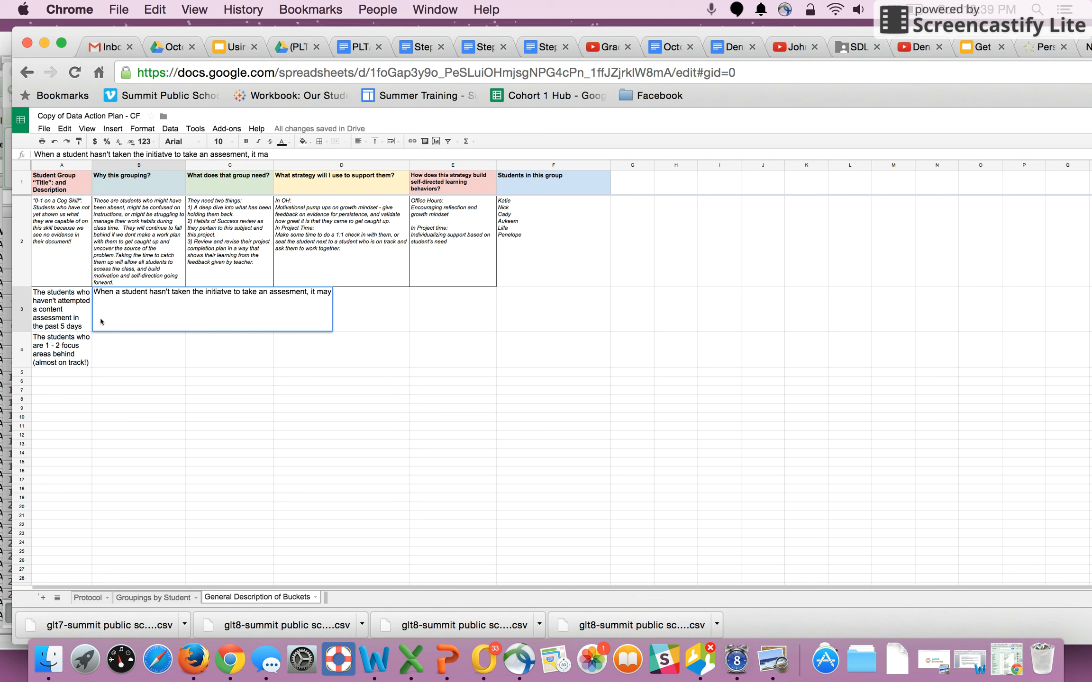
type(" mean they need extra encourage")
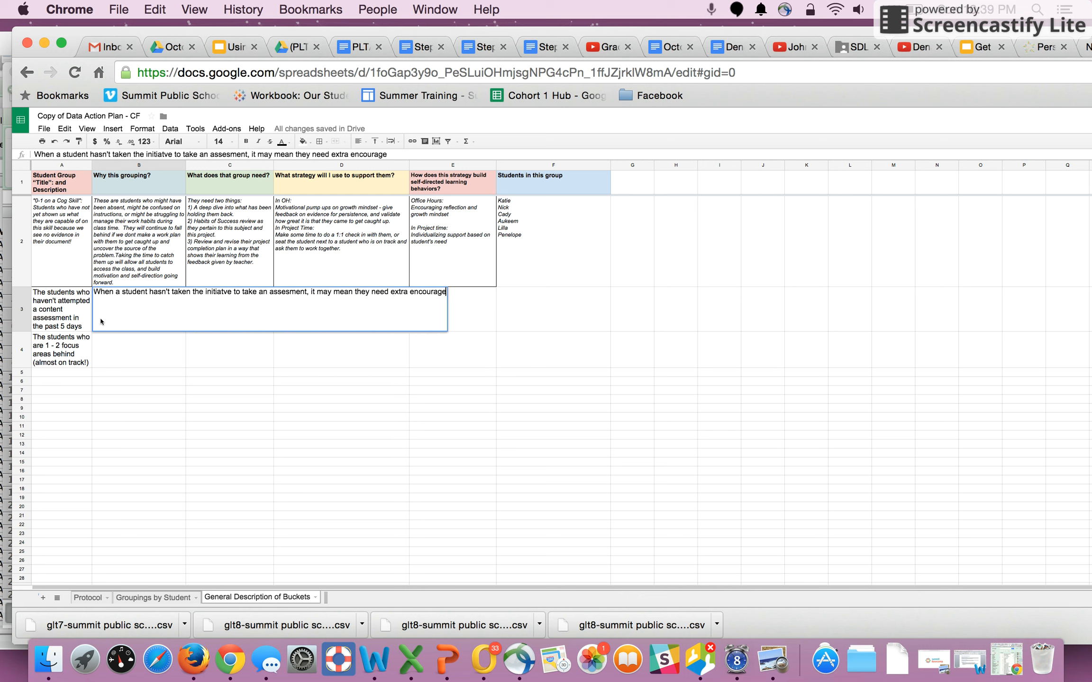
type("ment, they are n")
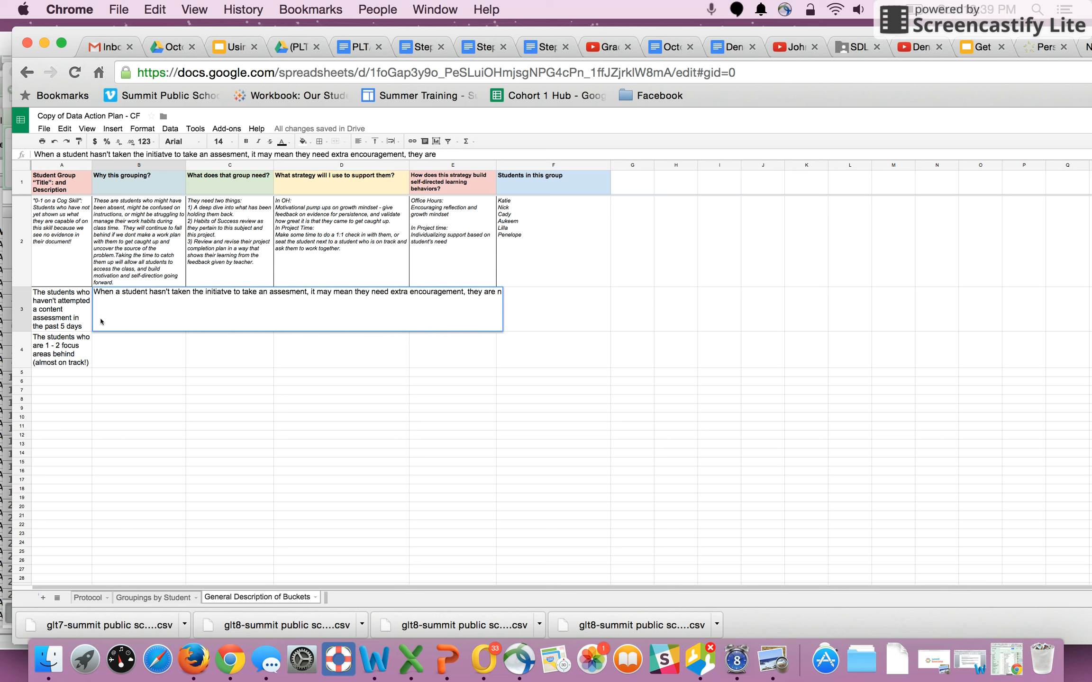
type("ot feeling confide")
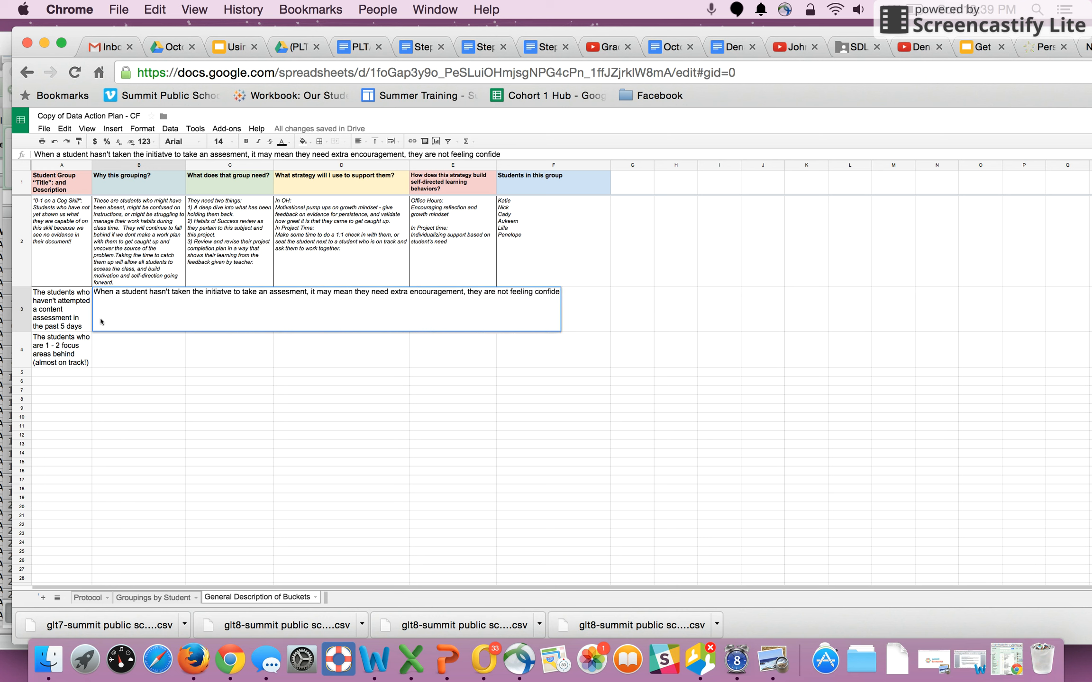
type("nt about what they a")
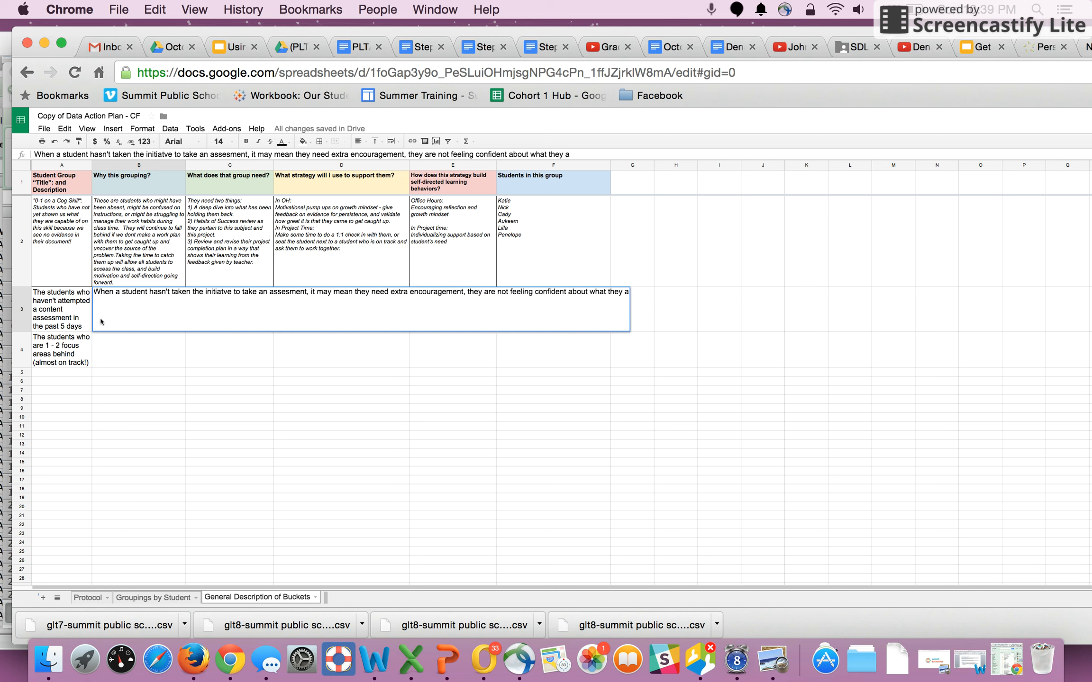
type("re learning on the palylist,")
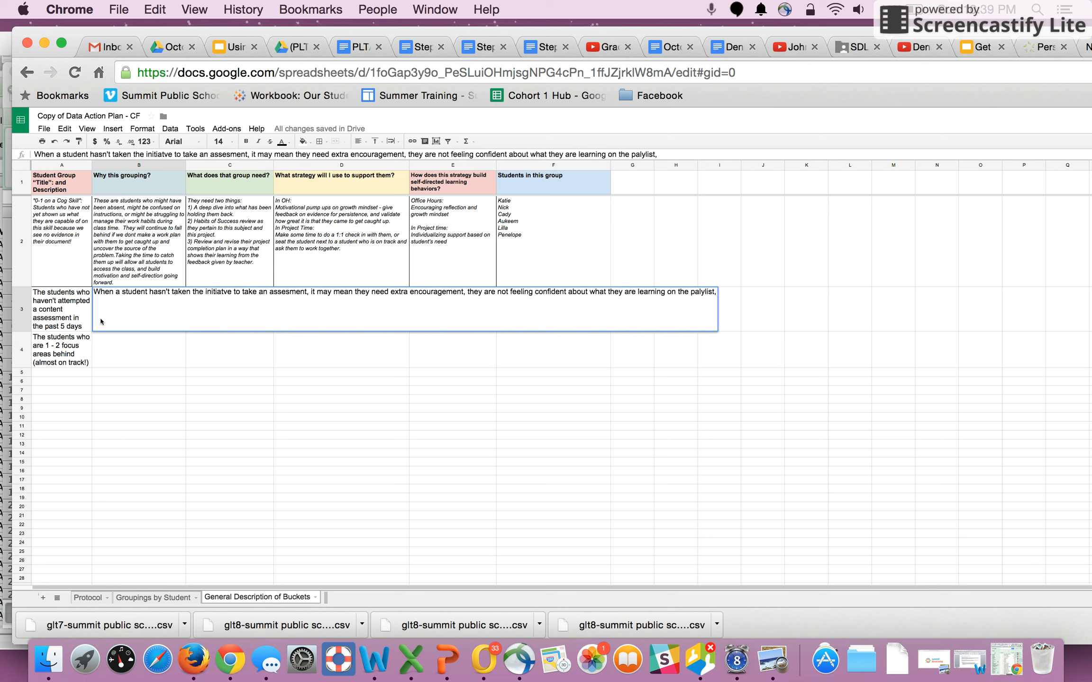
type(" perhaps they haven't")
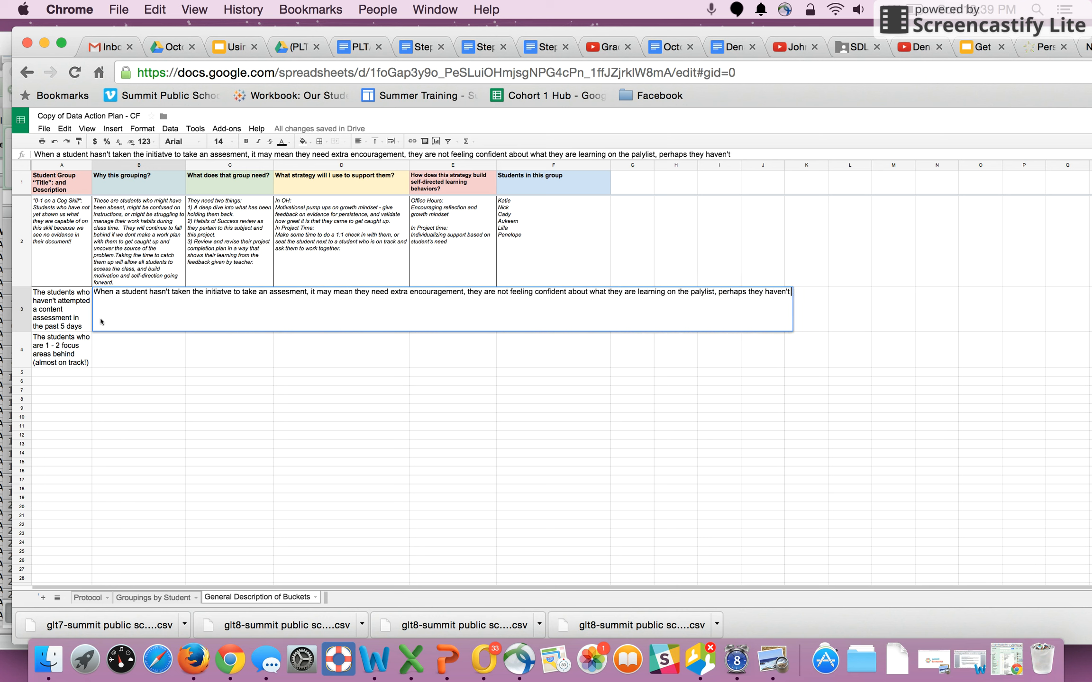
type(" been in")
key("BackSpace")
key("BackSpace")
type("engaged and ")
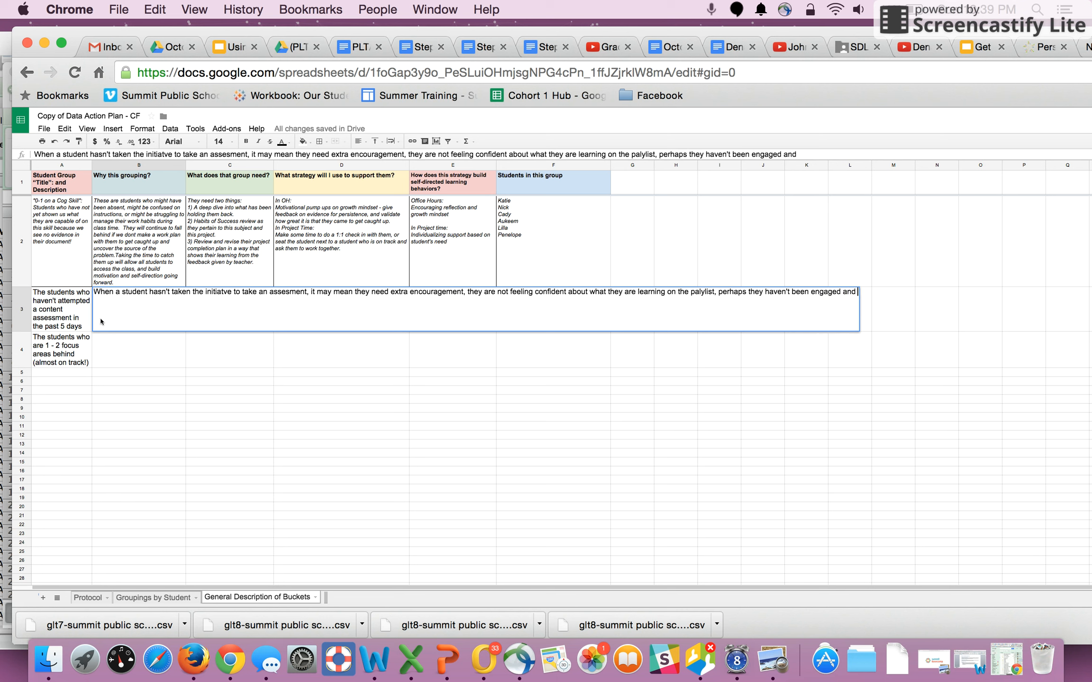
type("focused during PLT, ")
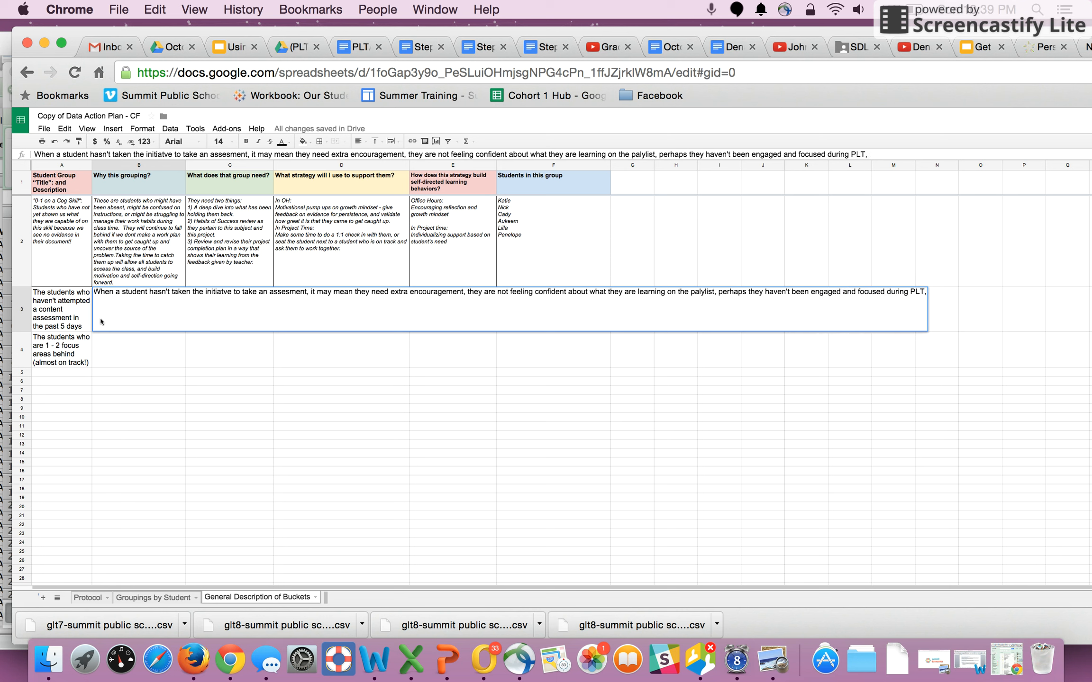
type("perhaps they are stuck a")
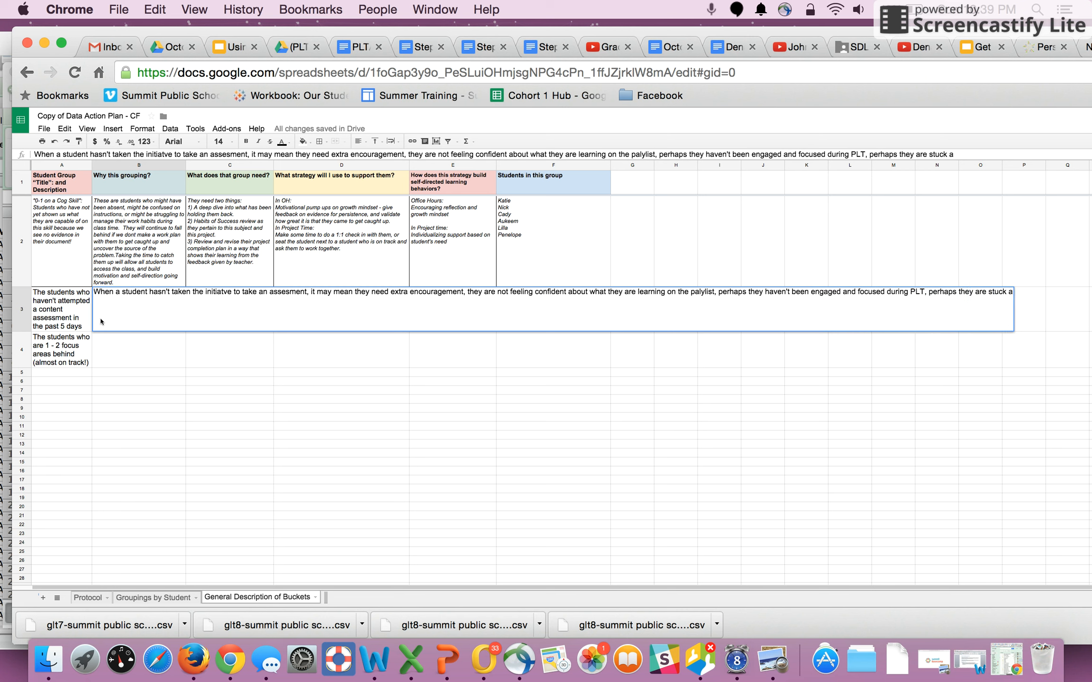
type("nd need teacher support.")
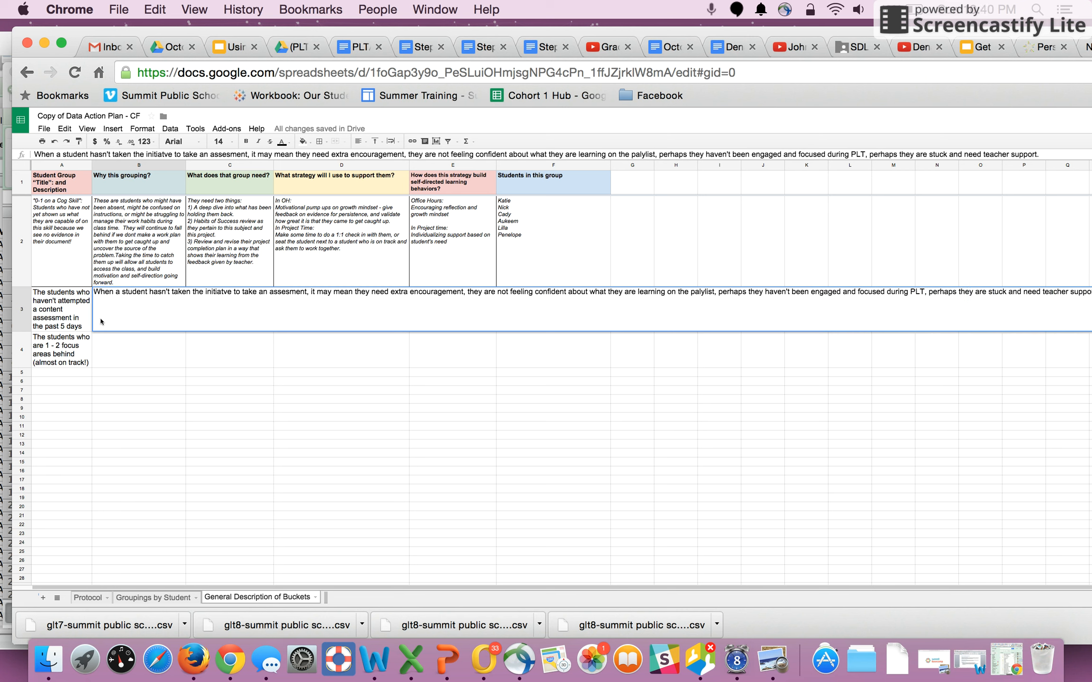
type(" Regardless of t")
key("Return")
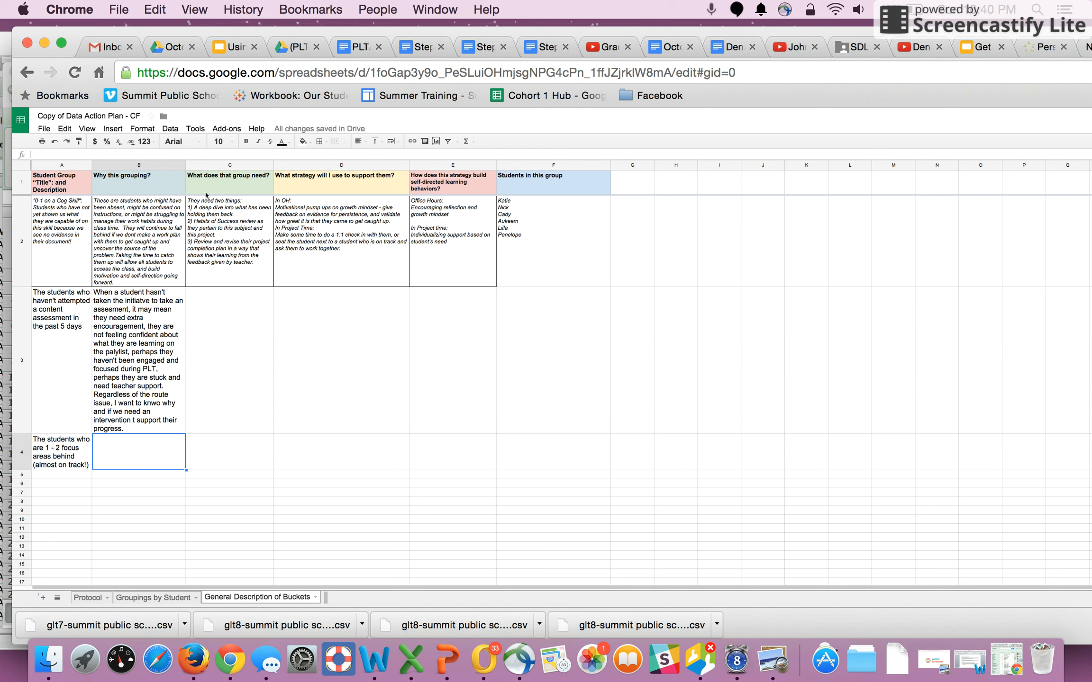
- Widen the "Why this grouping?" column so the explanation fits on fewer lines
left_click_drag(186, 166, 227, 169)
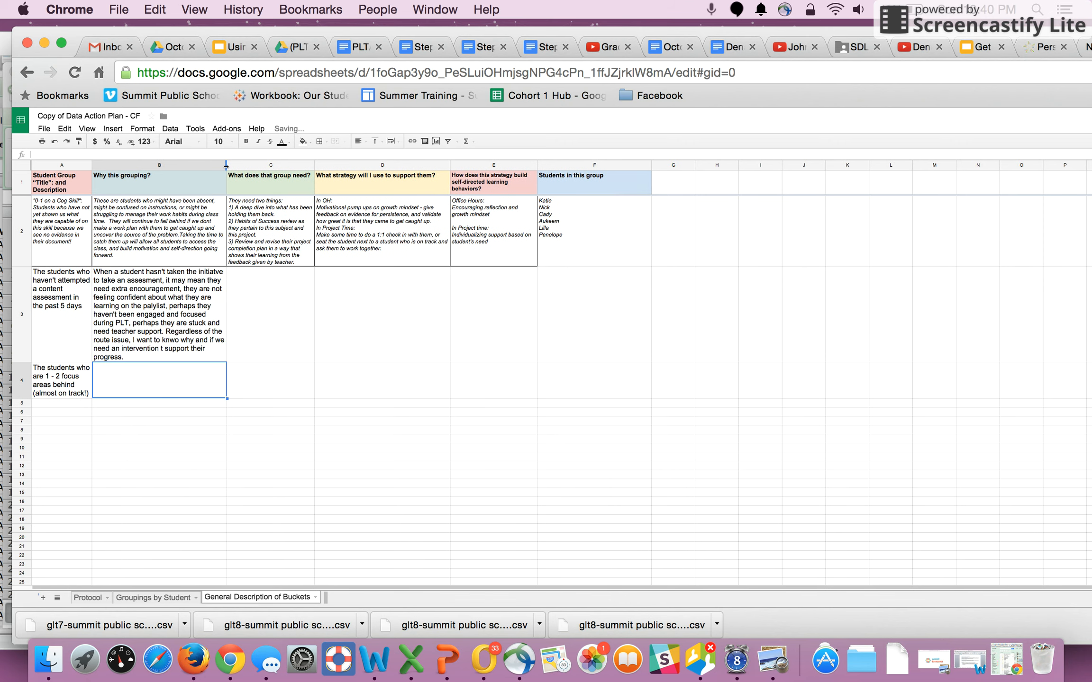
left_click(440, 327)
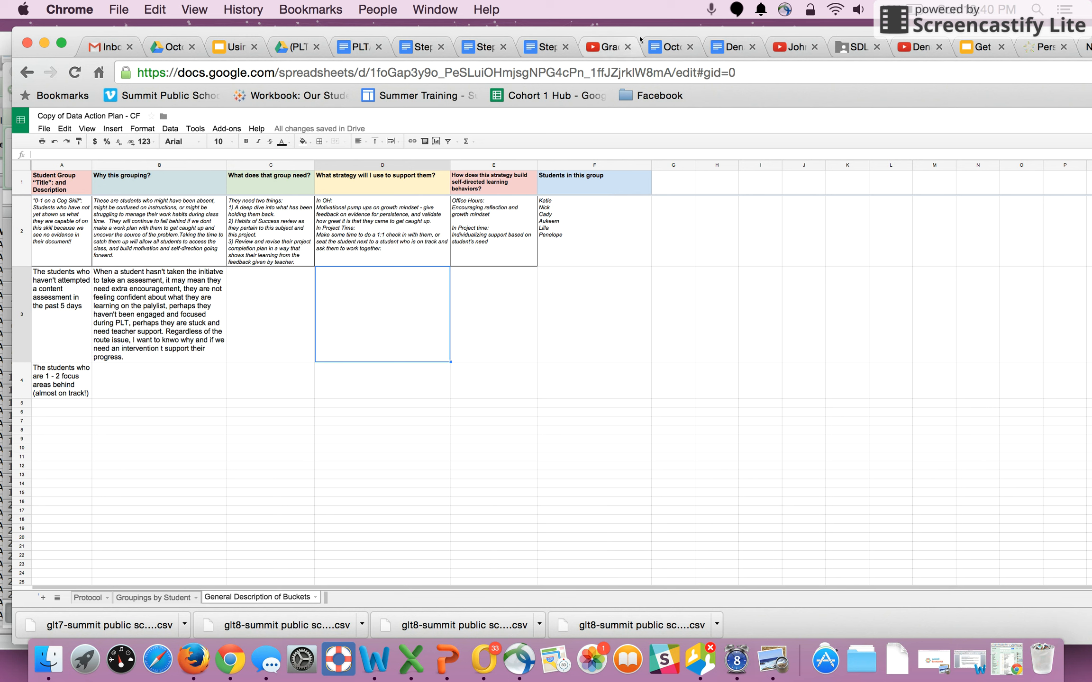
- Switch to the exported CSV in Excel and sort students ascending by Date of Last Content Assessment Attempt
left_click_drag(639, 31, 602, 43)
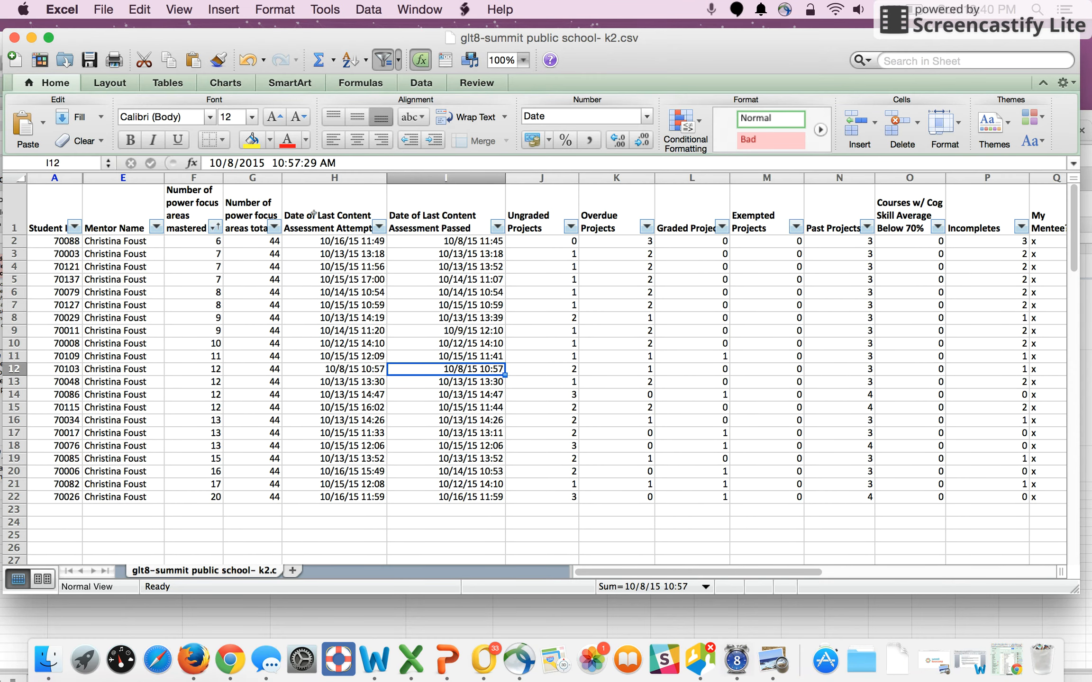
left_click(378, 227)
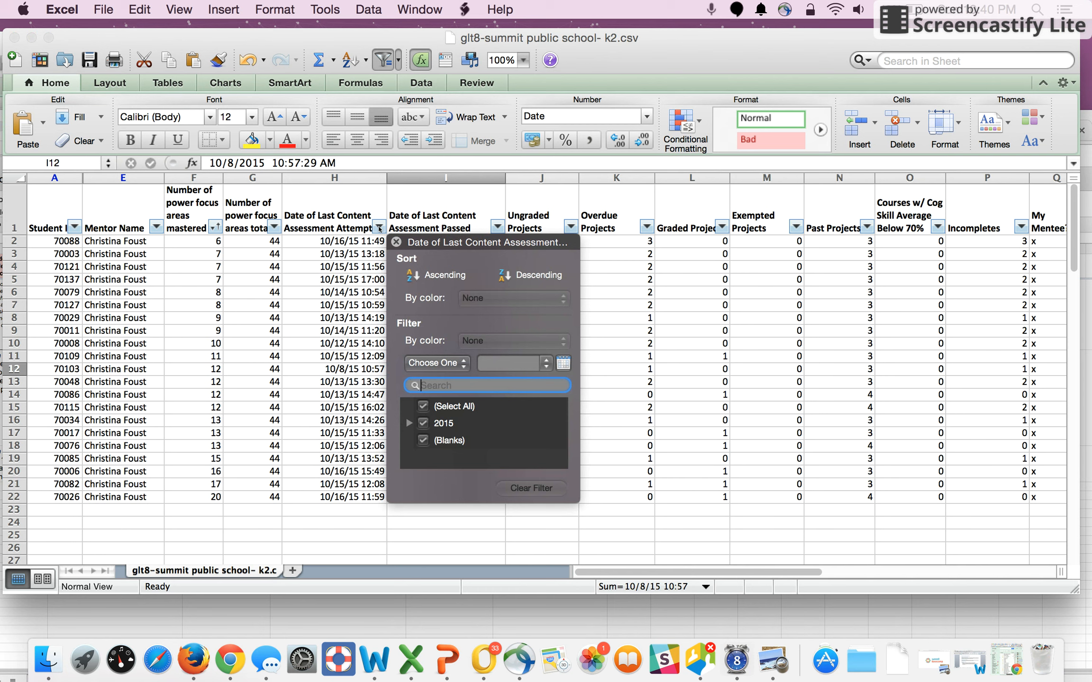
left_click(417, 274)
left_click(327, 266)
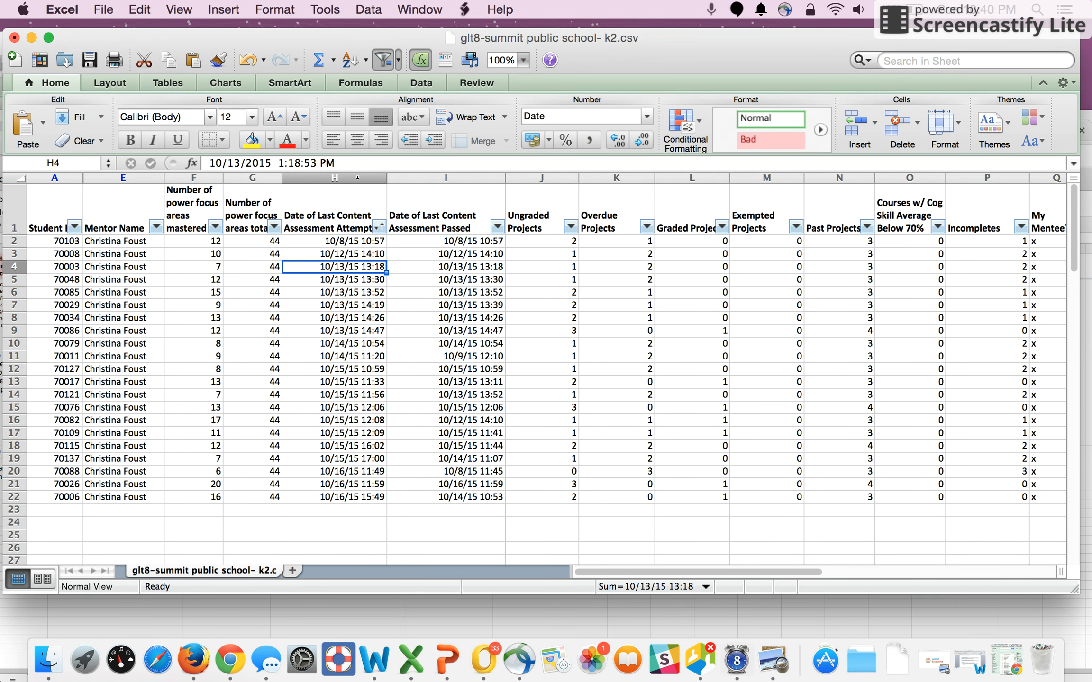
left_click(379, 227)
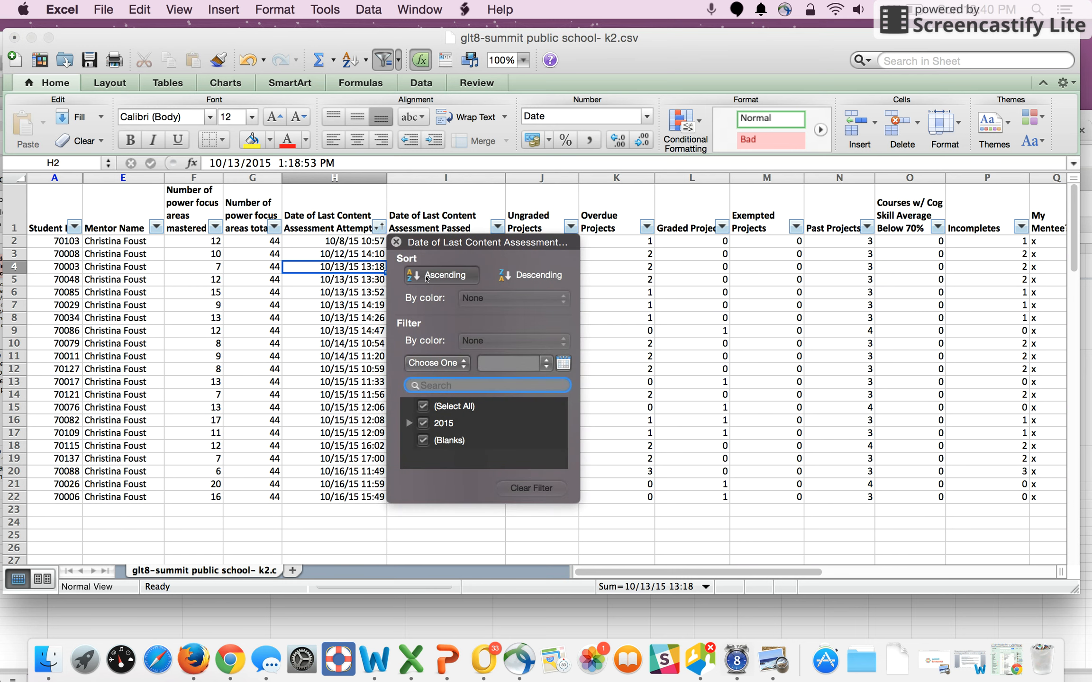
left_click(426, 275)
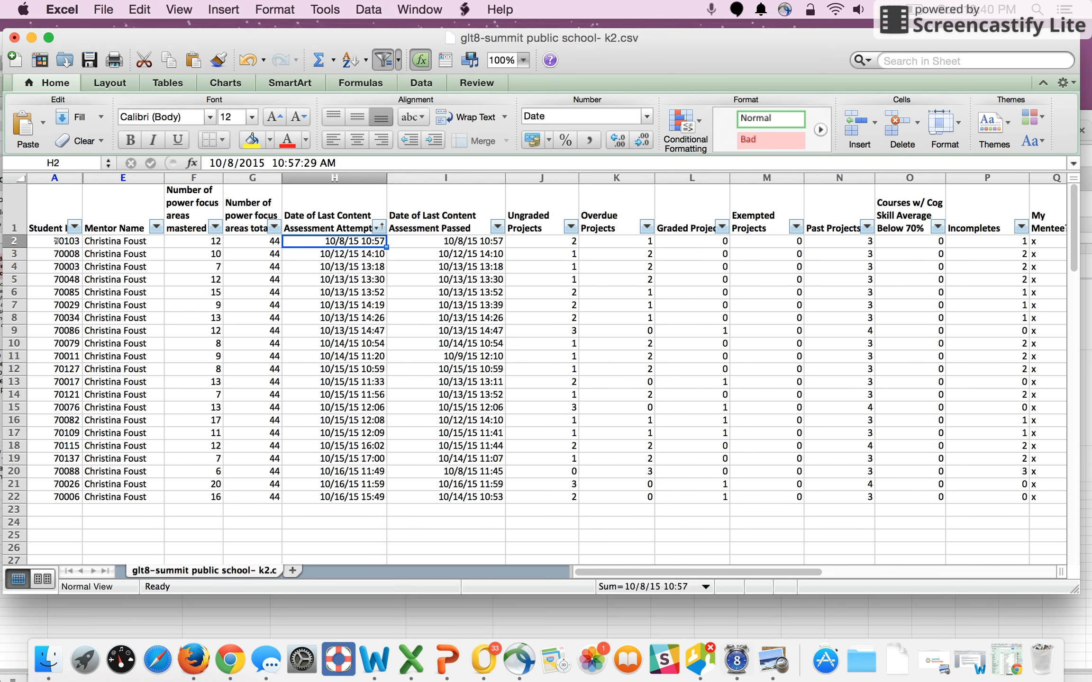
- Copy the Student IDs of the eight students with the oldest assessment attempts and paste them into F3 of the plan
left_click_drag(56, 241, 57, 332)
key("super+c")
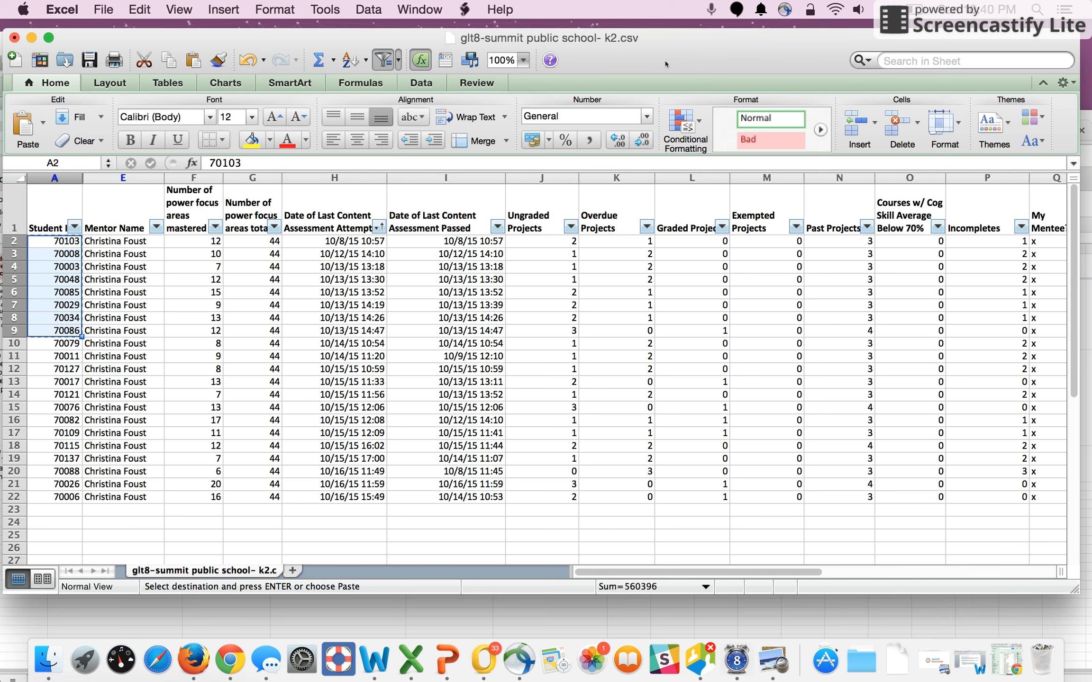
left_click_drag(659, 38, 615, 33)
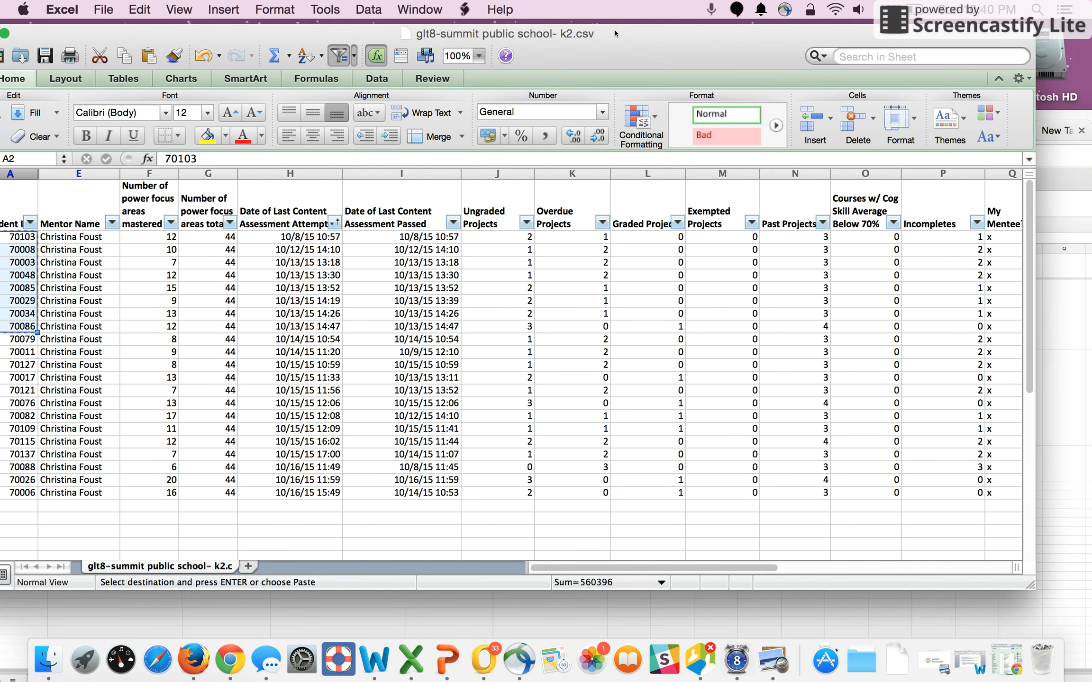
left_click(1063, 118)
double_click(502, 377)
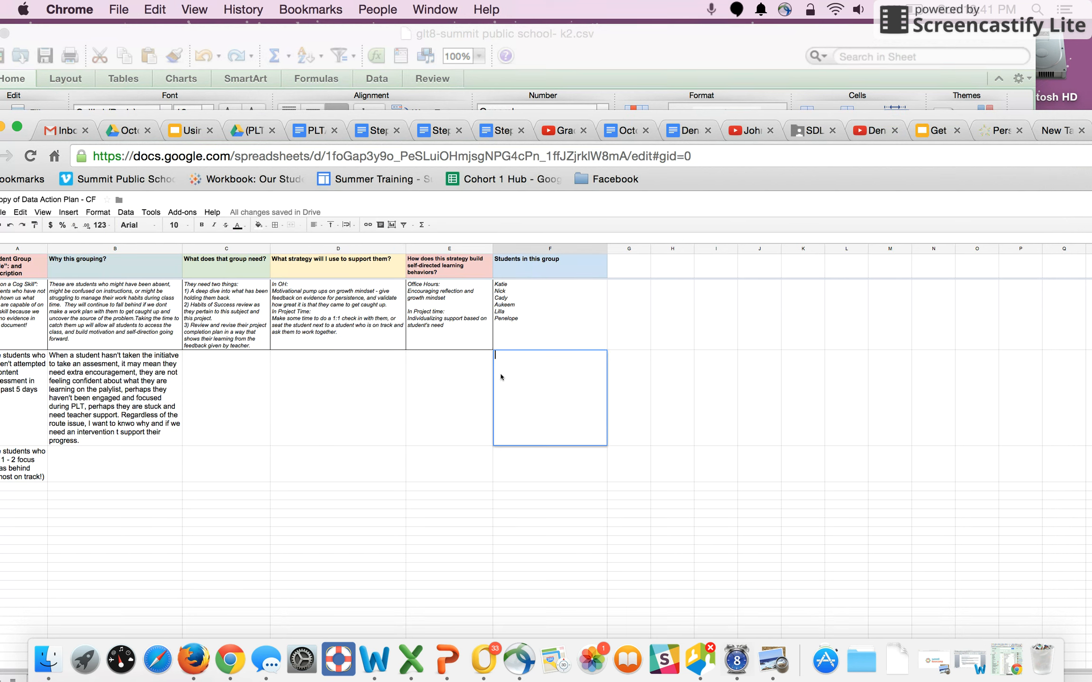
key("super+v")
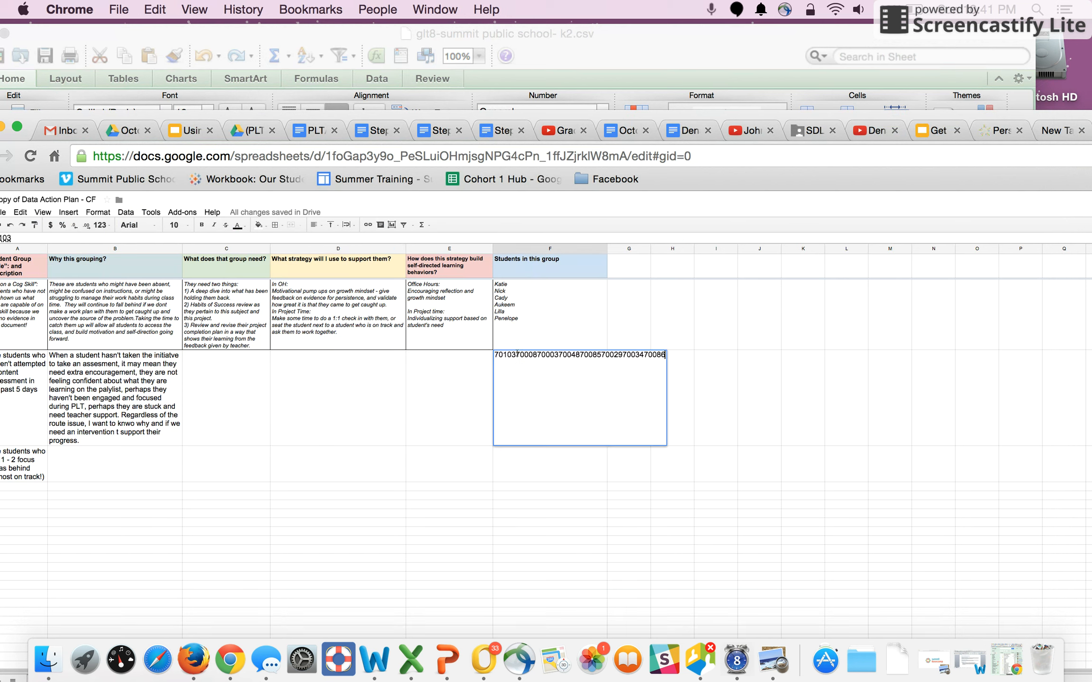
- Separate the eight pasted Student IDs in F3 with commas and spaces, then commit the cell
type(", ")
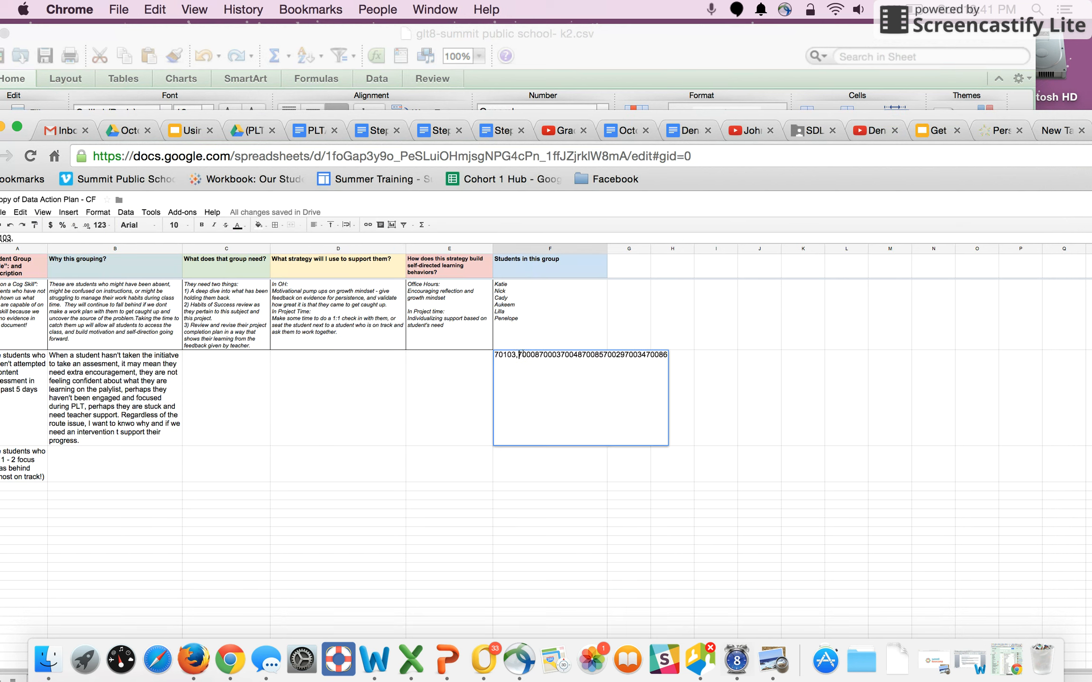
type(", ")
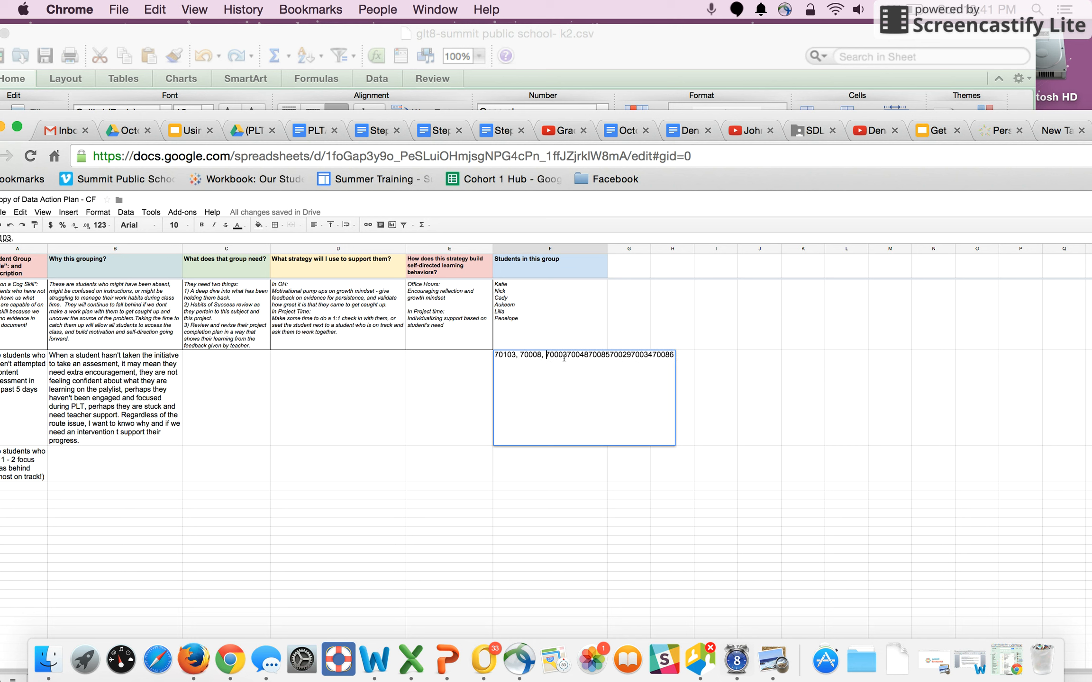
type(",")
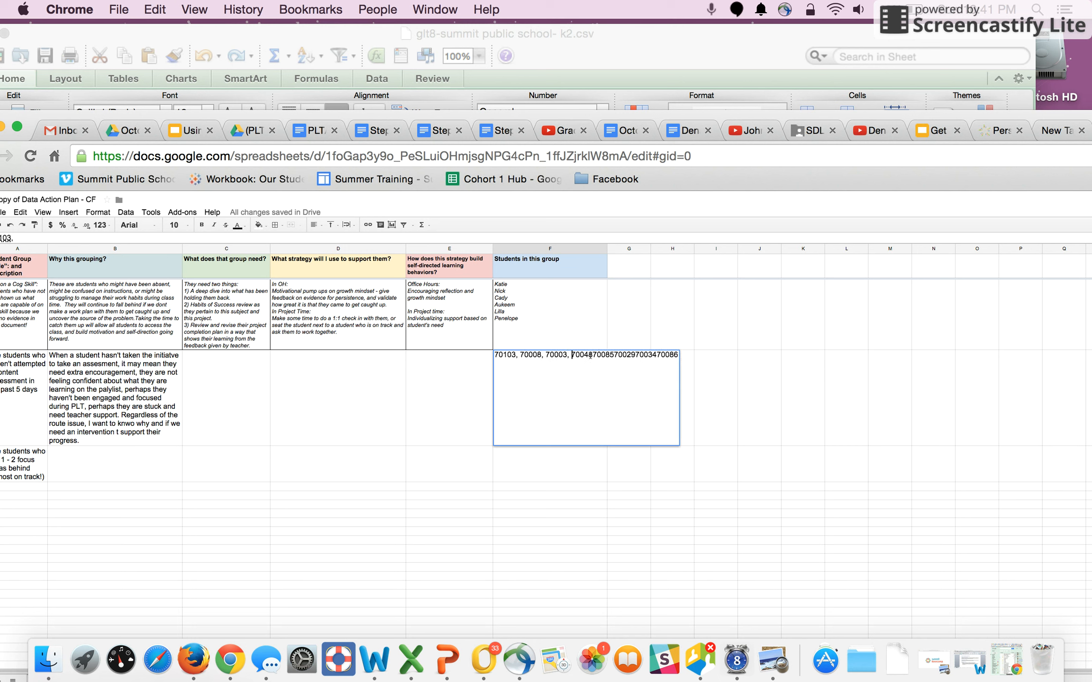
left_click(588, 356)
type(",")
left_click(616, 355)
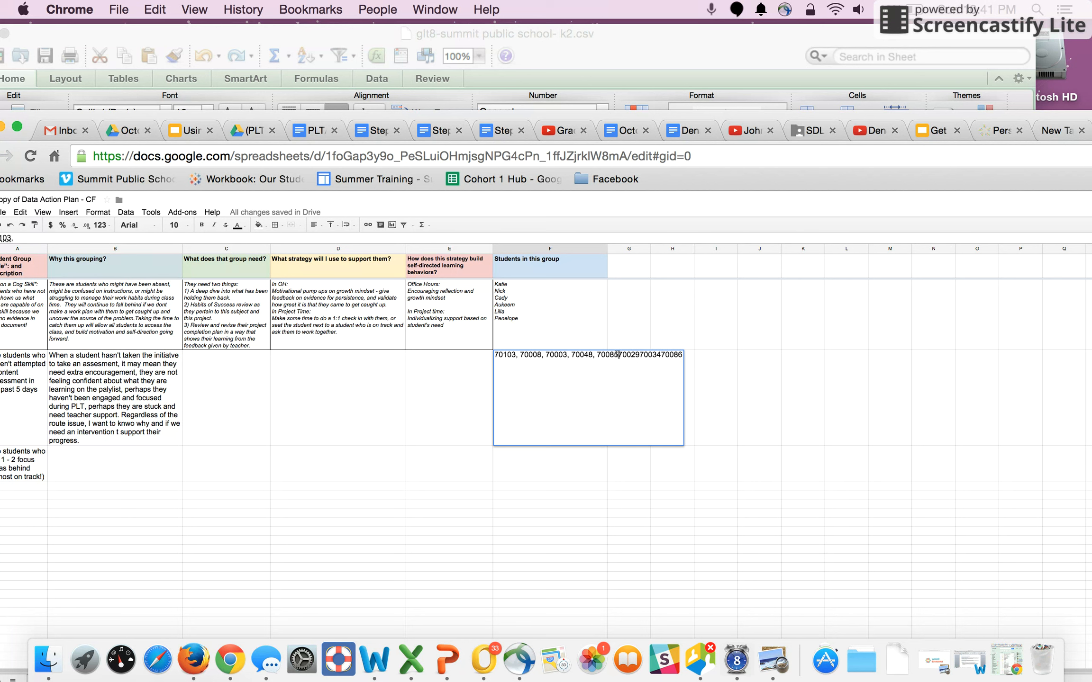
type(",")
left_click(645, 354)
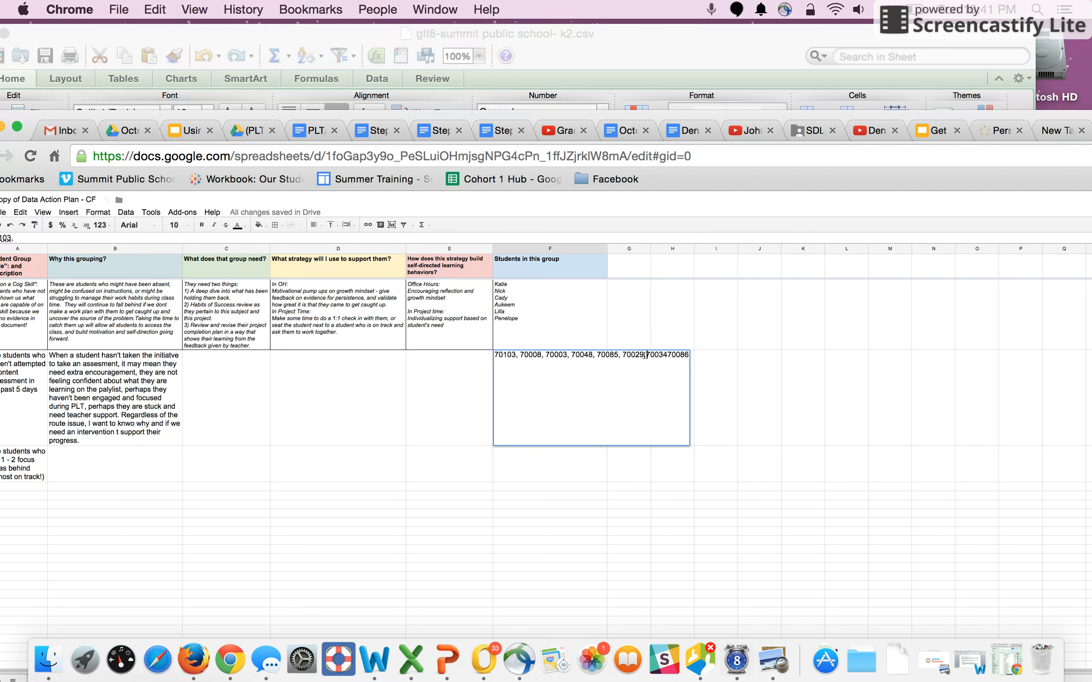
left_click(668, 354)
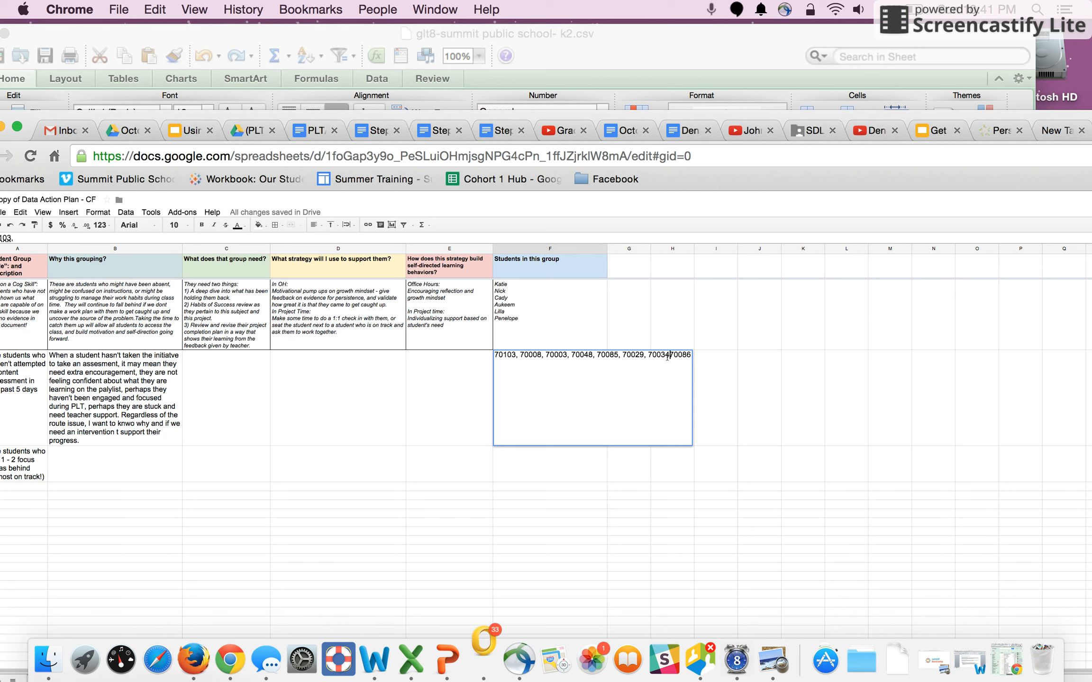
type(",")
left_click(734, 361)
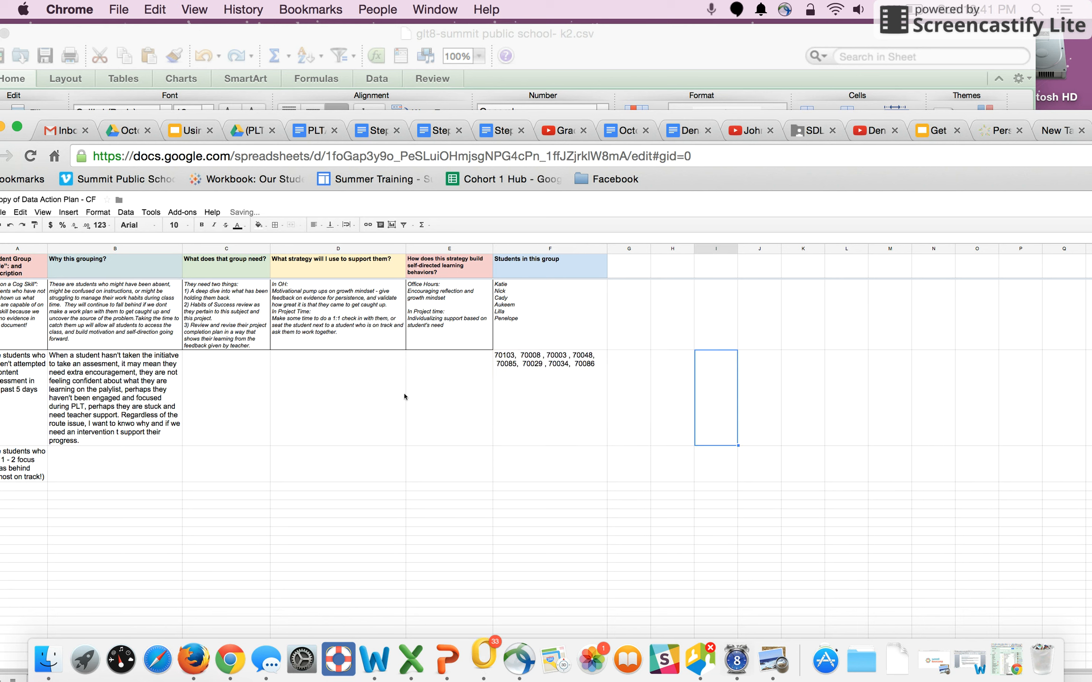
- Enter the strategy in D3: "-Prioritize these students for 1:1 check-ins; - Pull these students for a reflection and discussion on their progress."
left_click(331, 396)
left_click(268, 392)
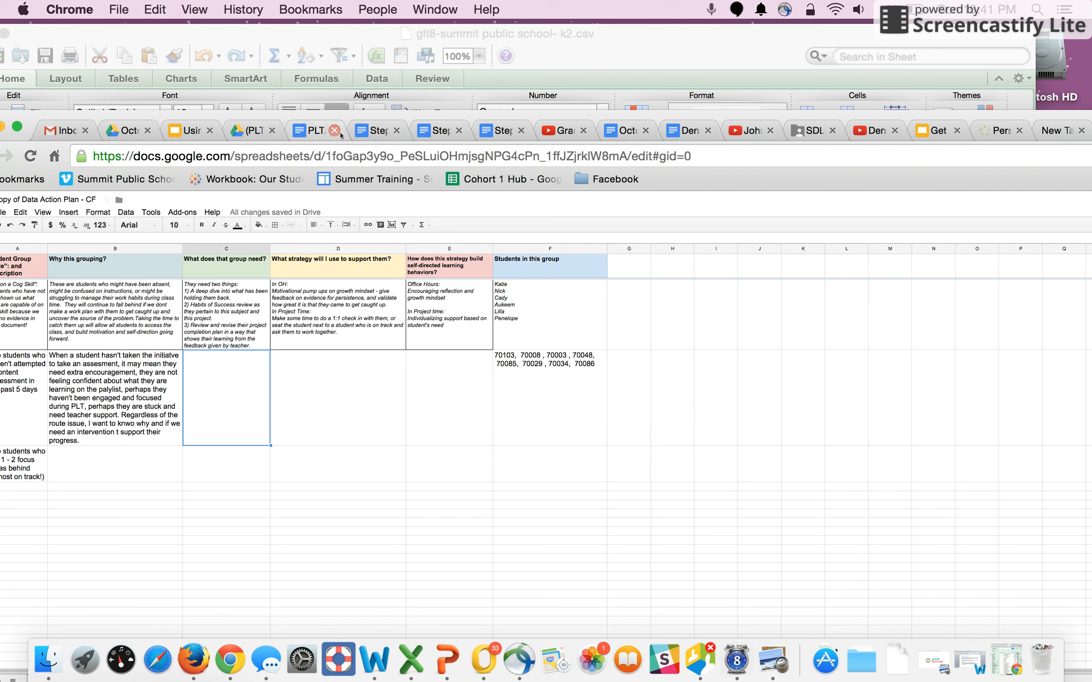
left_click_drag(334, 119, 390, 31)
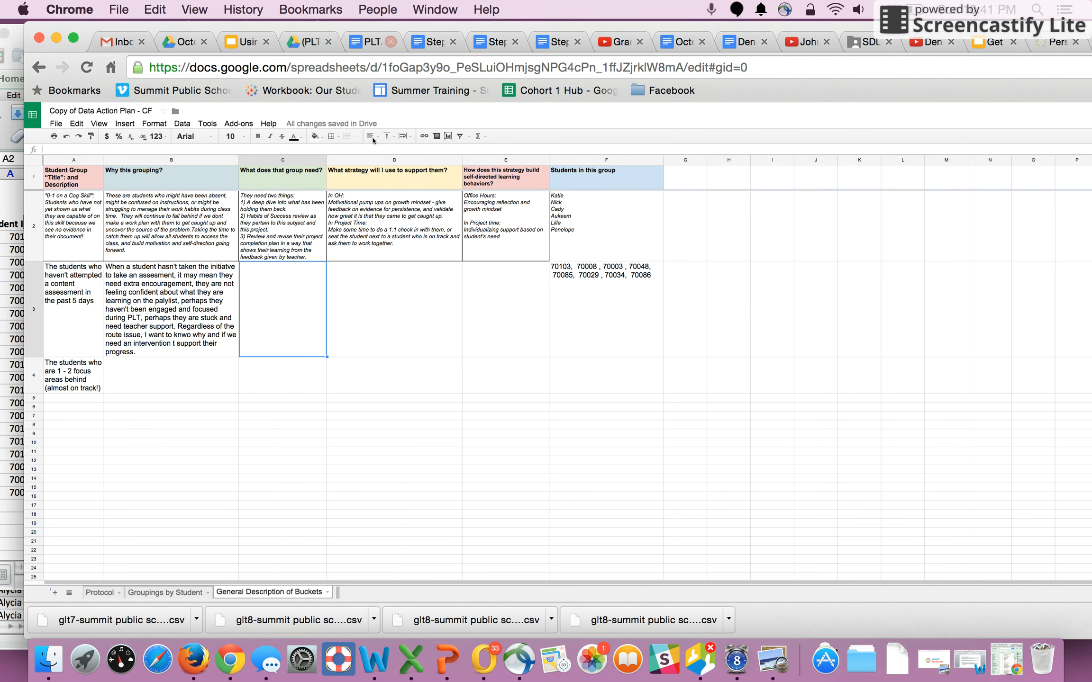
left_click(408, 321)
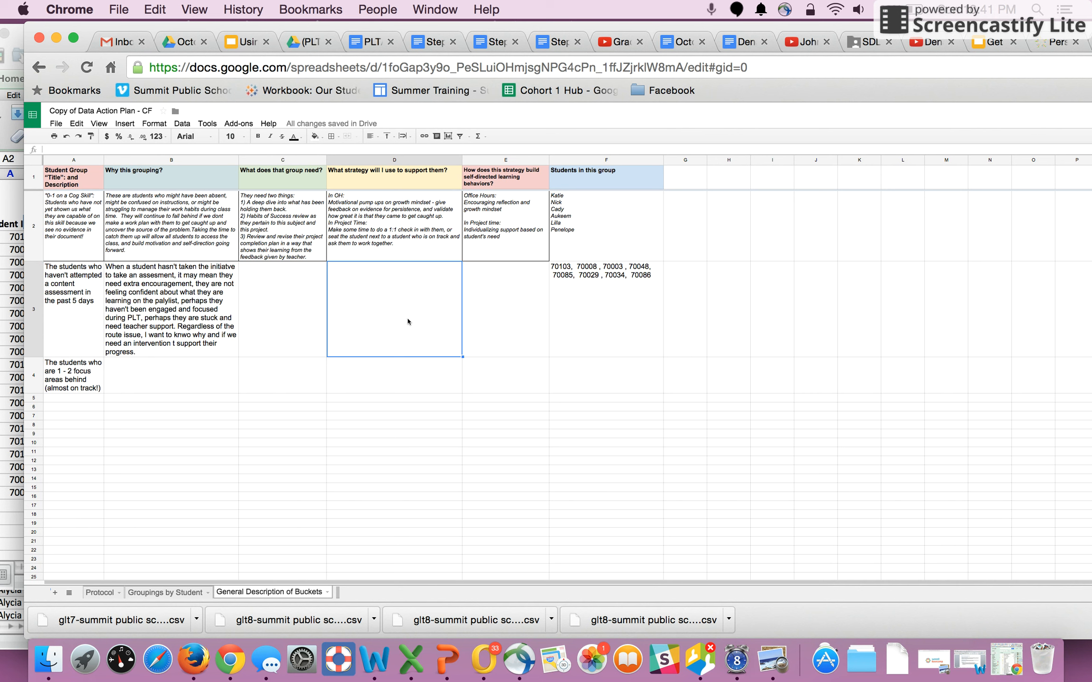
type("-Prioritize ")
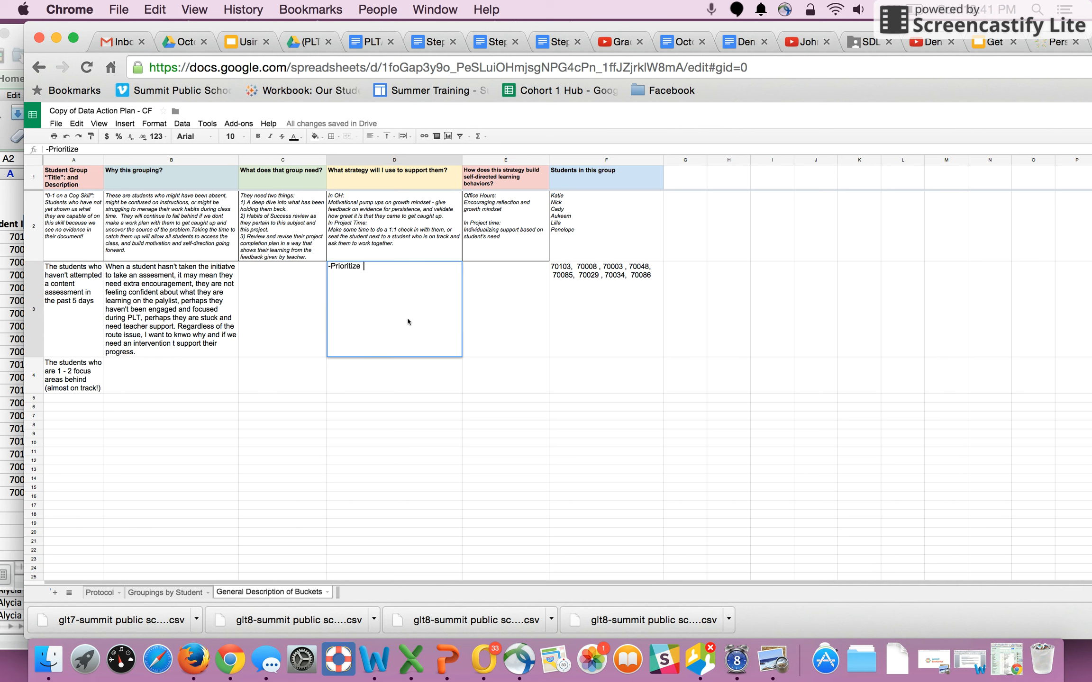
type("these students for 1:1 check-ins")
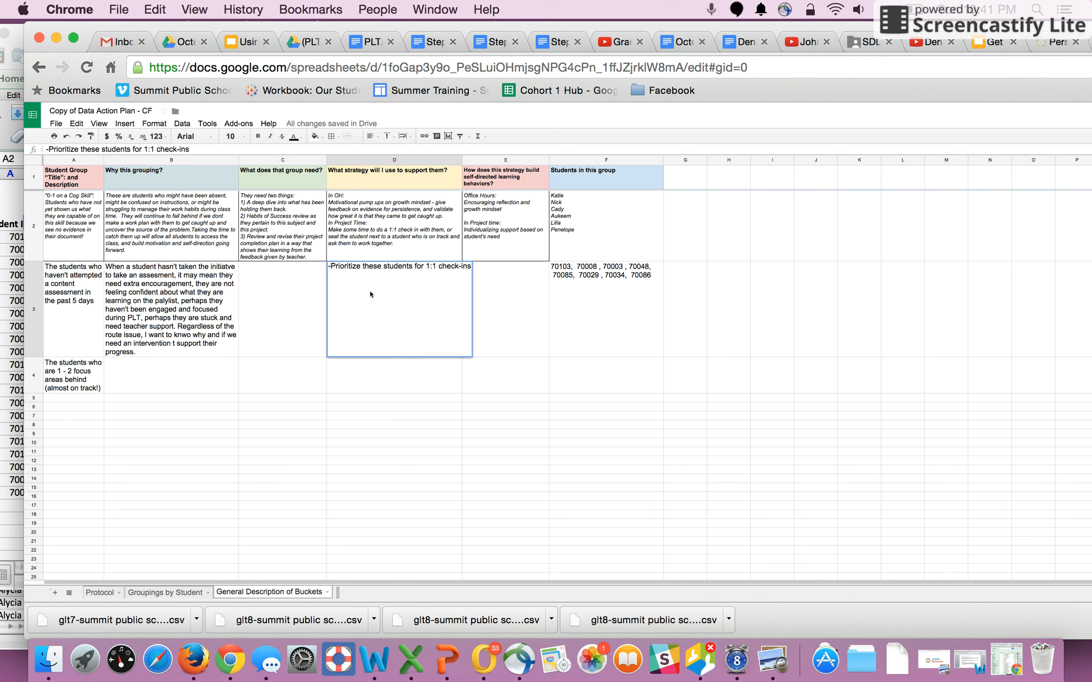
type(",")
type(" -")
type(" Pull these students")
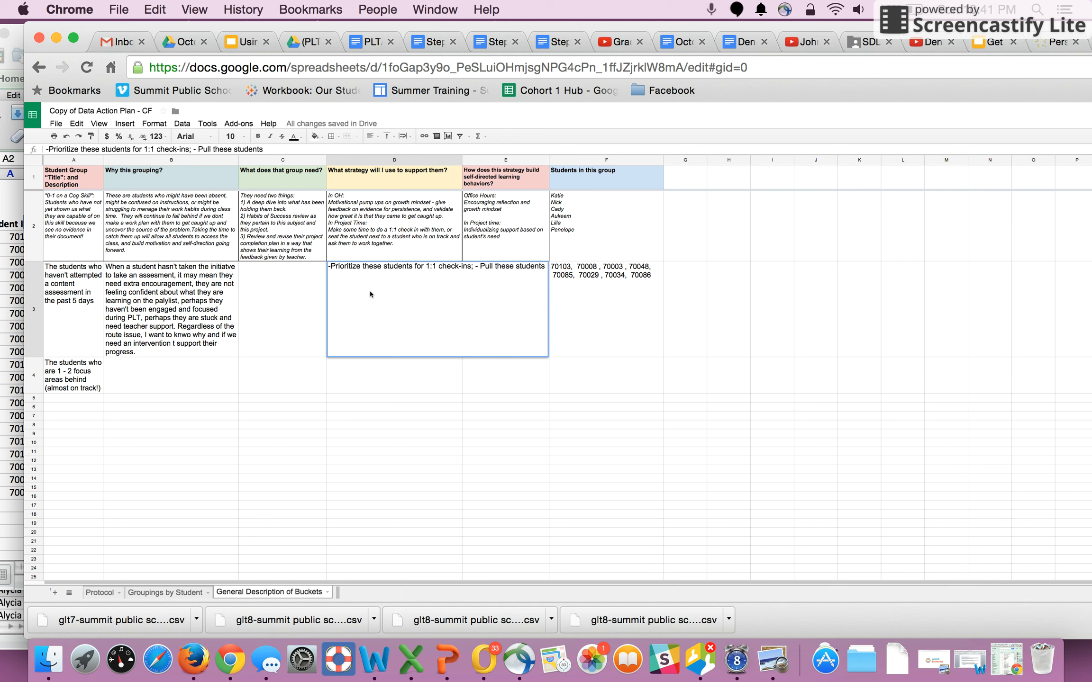
type(" for")
type(" a reflection and discussion")
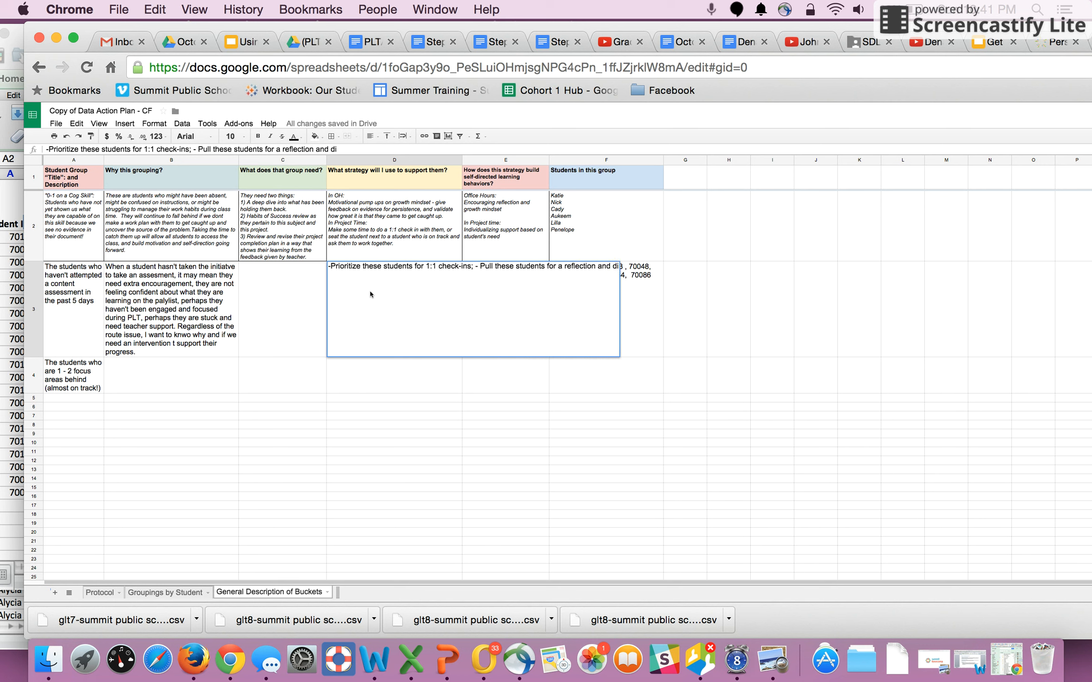
key("BackSpace")
key("BackSpace")
key("BackSpace")
key("BackSpace")
key("BackSpace")
type("ssion on the")
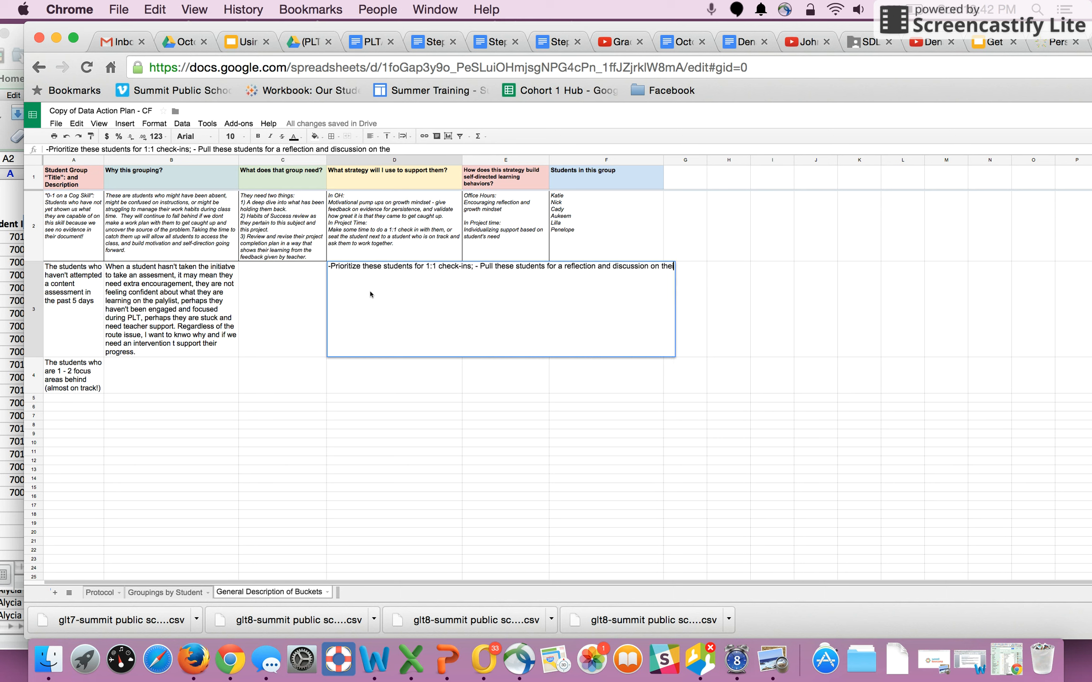
type("ir progress.")
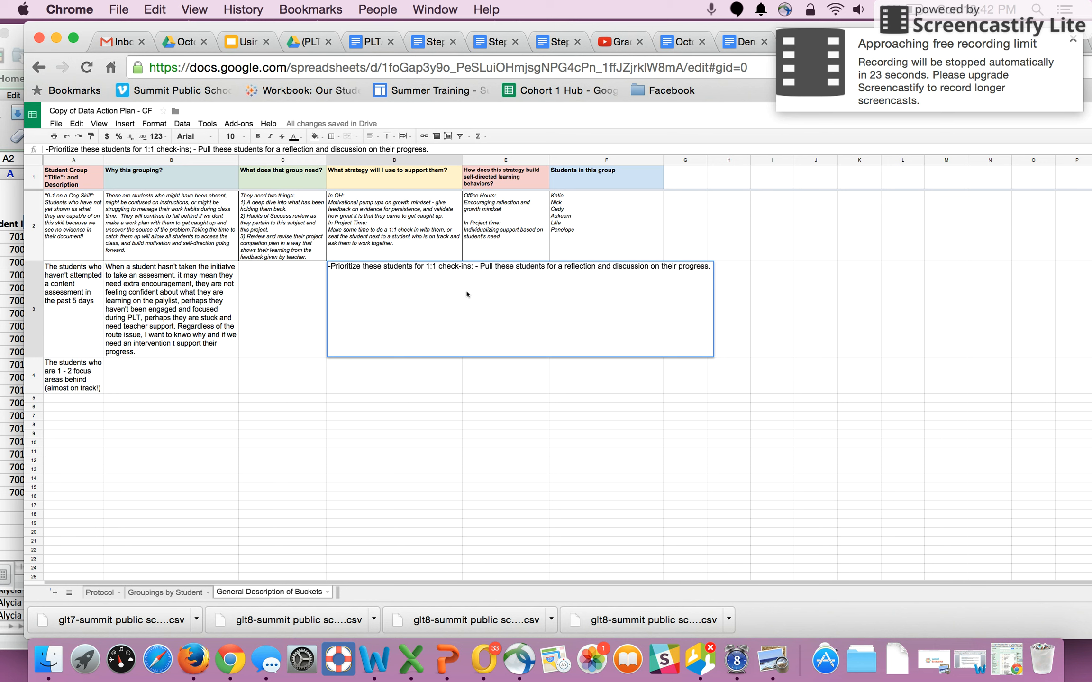
left_click(461, 397)
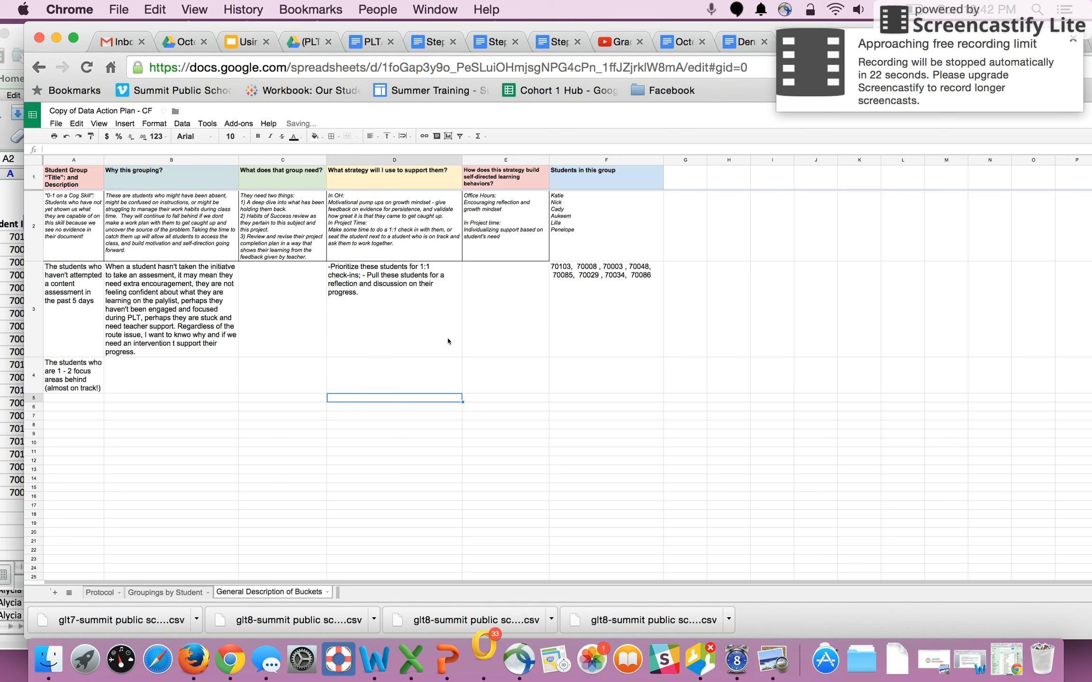